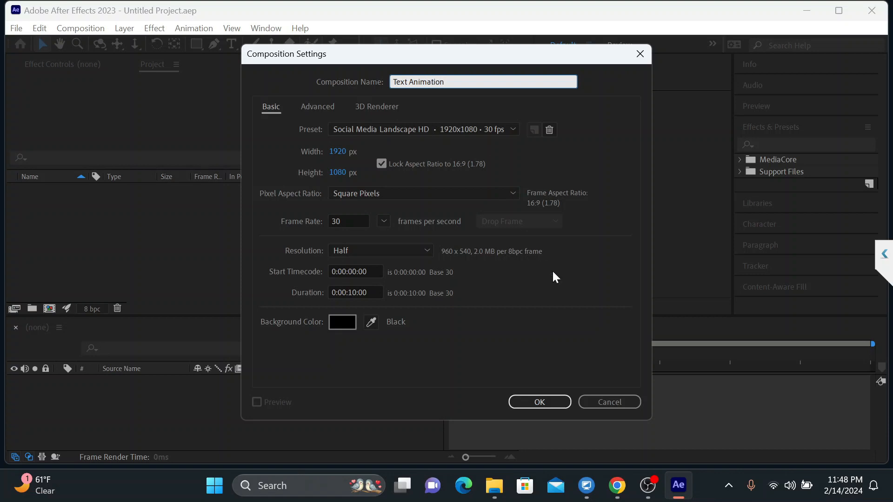
Create the Text Animation composition and add a text layer containing "Dçblç: Dççqmlç ÒççjbYç:" (अंतः अस्ति प्रारंभः).
{"action": "left_click", "coordinate": [520, 401]}
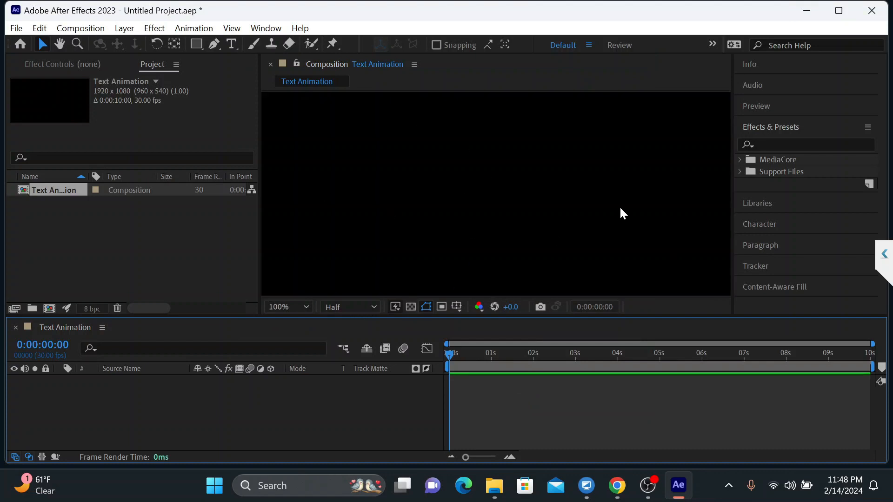
{"action": "left_click", "coordinate": [232, 43]}
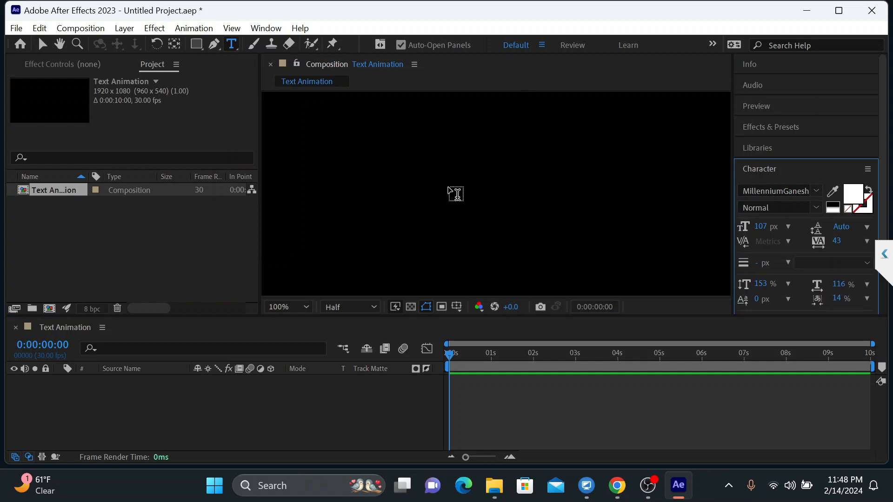
{"action": "left_click", "coordinate": [449, 184]}
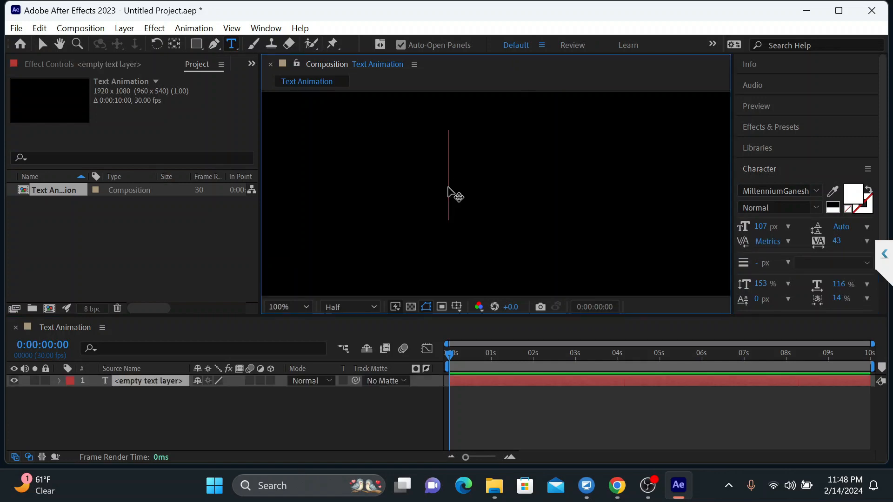
{"action": "type", "text": "Dçblç: Dççqmlç ÒççjbYç:"}
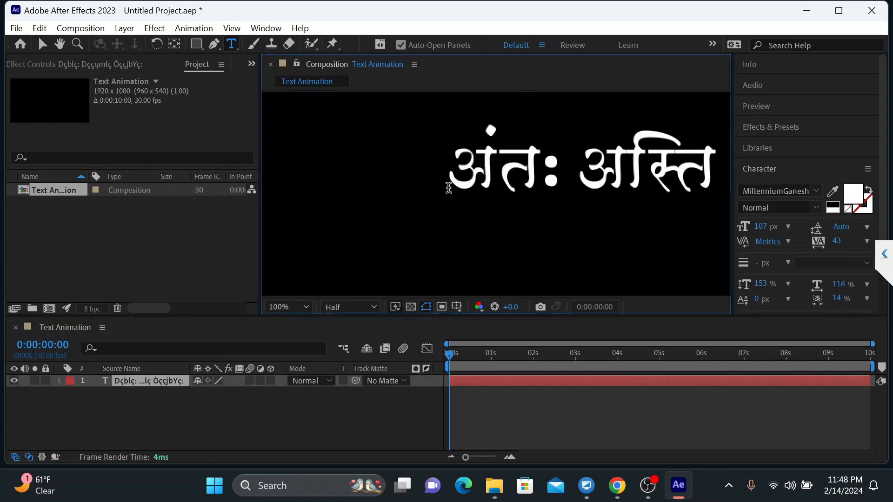
{"action": "left_click", "coordinate": [40, 45]}
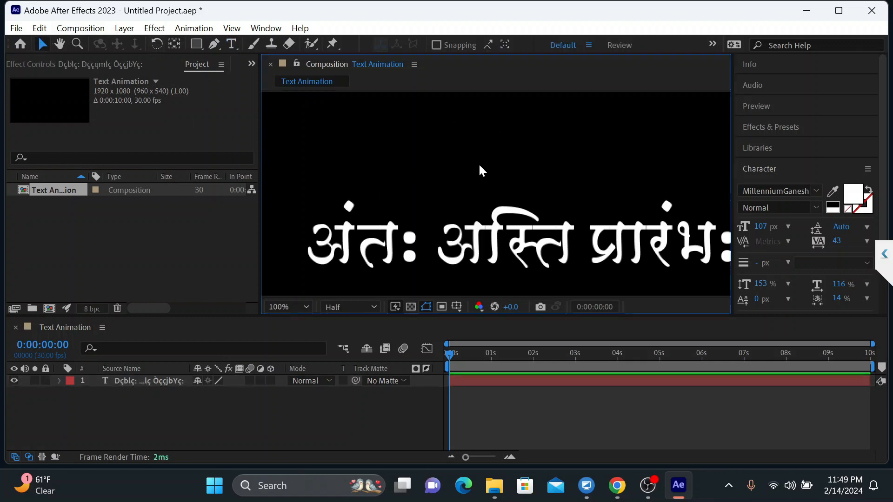
Move the text straight down into the lower part of the composition, working at 50% magnification.
{"action": "scroll", "coordinate": [479, 165], "scroll_direction": "down", "scroll_amount": 1}
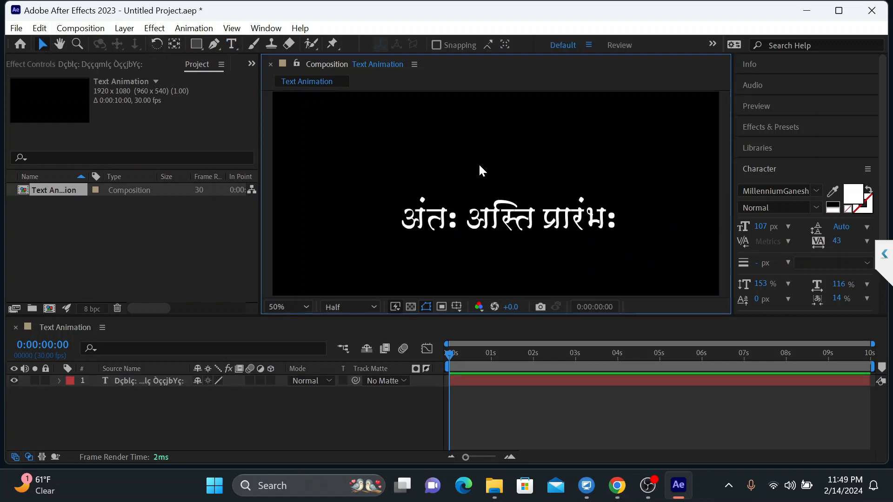
{"action": "scroll", "coordinate": [480, 171], "scroll_direction": "down", "scroll_amount": 1}
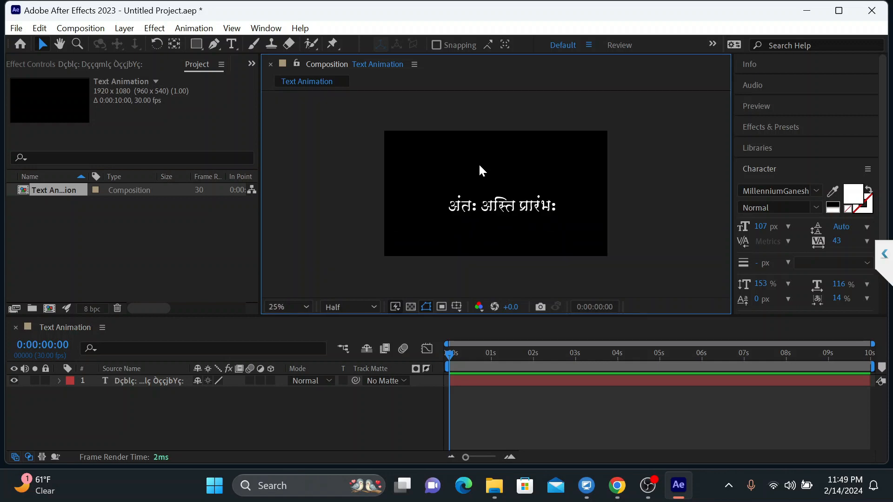
{"action": "scroll", "coordinate": [479, 165], "scroll_direction": "up", "scroll_amount": 1}
{"action": "scroll", "coordinate": [480, 166], "scroll_direction": "down", "scroll_amount": 1}
{"action": "left_click", "coordinate": [305, 307]}
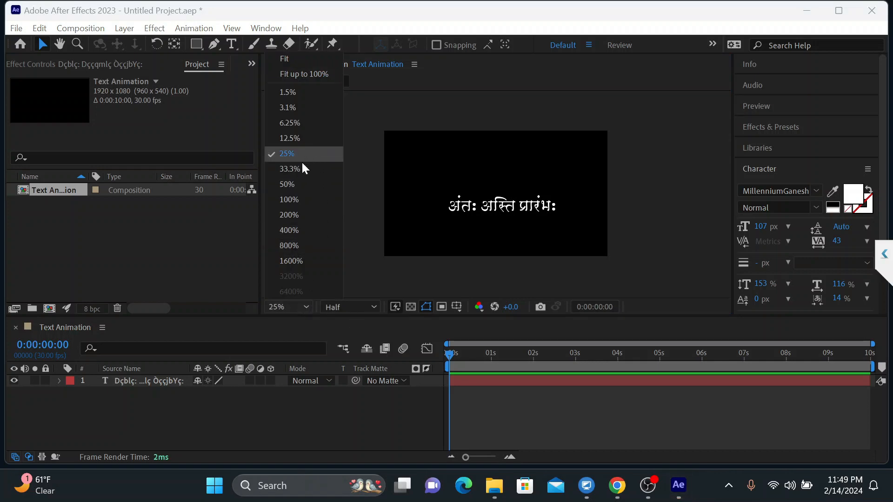
{"action": "left_click", "coordinate": [287, 184]}
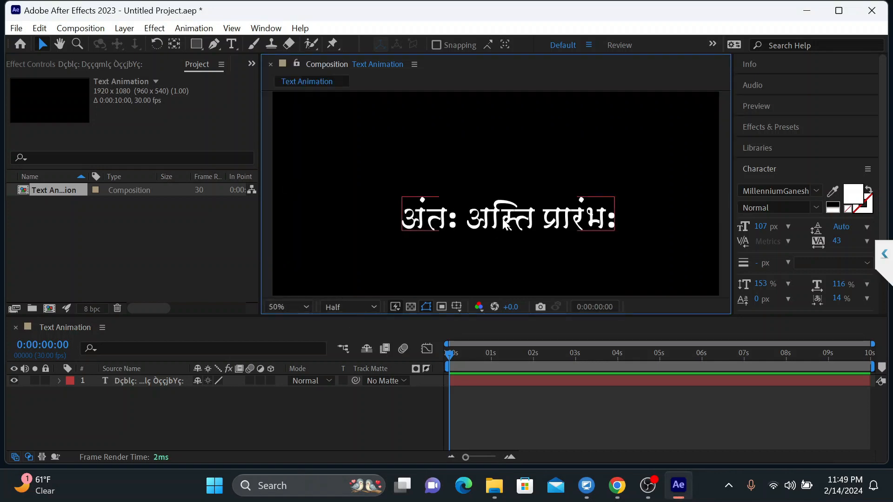
{"action": "left_click_drag", "start_coordinate": [495, 226], "coordinate": [499, 272]}
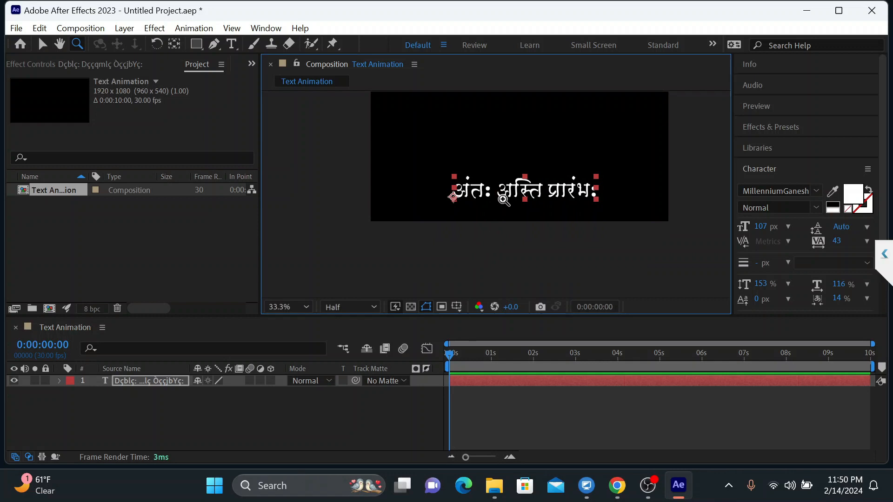
Begin a mask path on the text layer with the Pen tool, tracing the strokes of the first letter अं.
{"action": "double_click", "coordinate": [501, 197]}
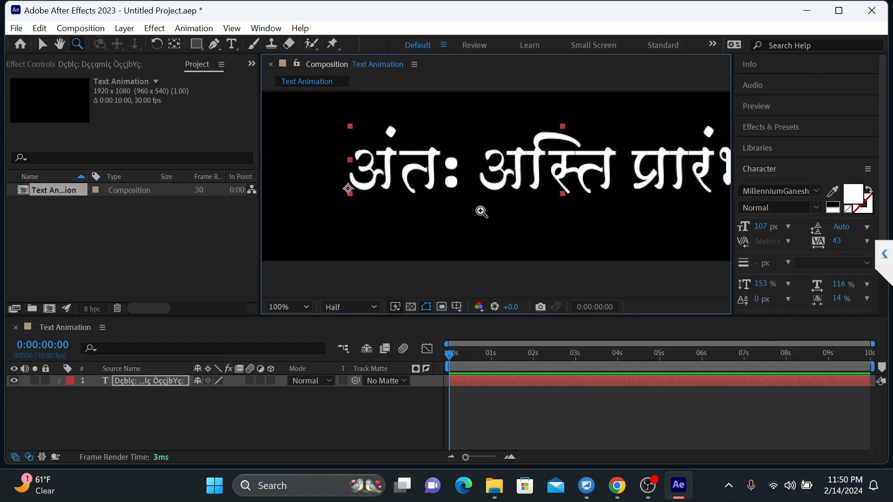
{"action": "left_click", "coordinate": [212, 44]}
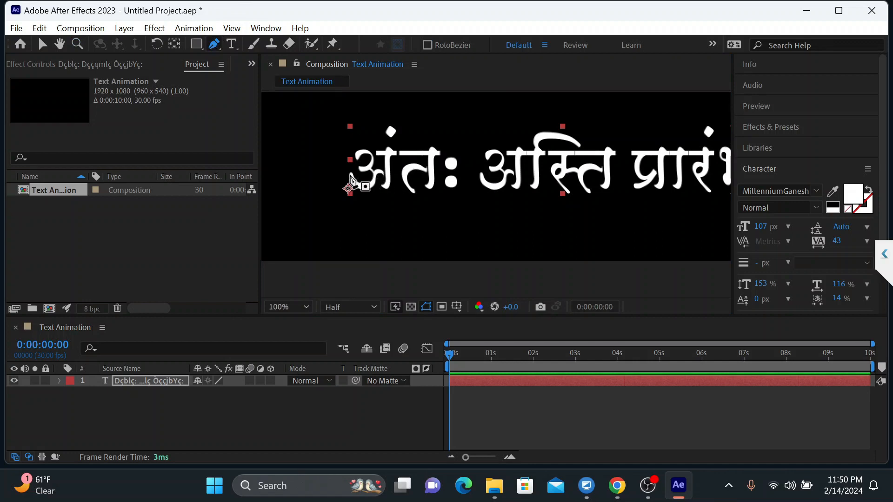
{"action": "left_click", "coordinate": [351, 176]}
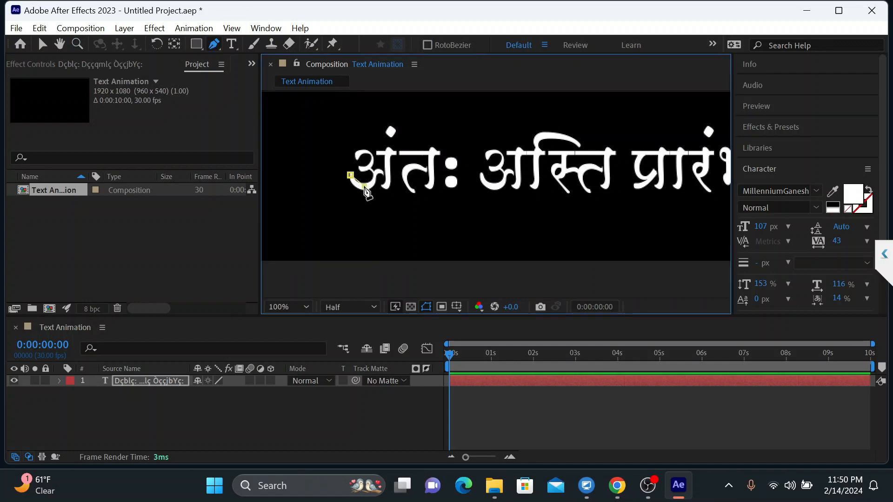
{"action": "left_click", "coordinate": [373, 184]}
{"action": "left_click", "coordinate": [363, 168]}
{"action": "left_click", "coordinate": [373, 159]}
{"action": "left_click", "coordinate": [350, 156]}
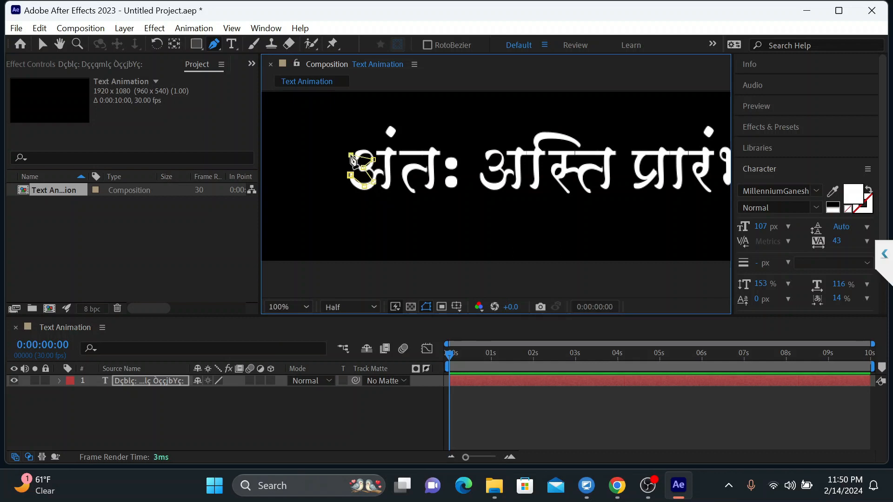
{"action": "left_click", "coordinate": [386, 150]}
{"action": "left_click", "coordinate": [389, 185]}
{"action": "left_click", "coordinate": [392, 134]}
Extend the mask path along the strokes of त and through both dots of the visarga in अंतः.
{"action": "left_click", "coordinate": [406, 154]}
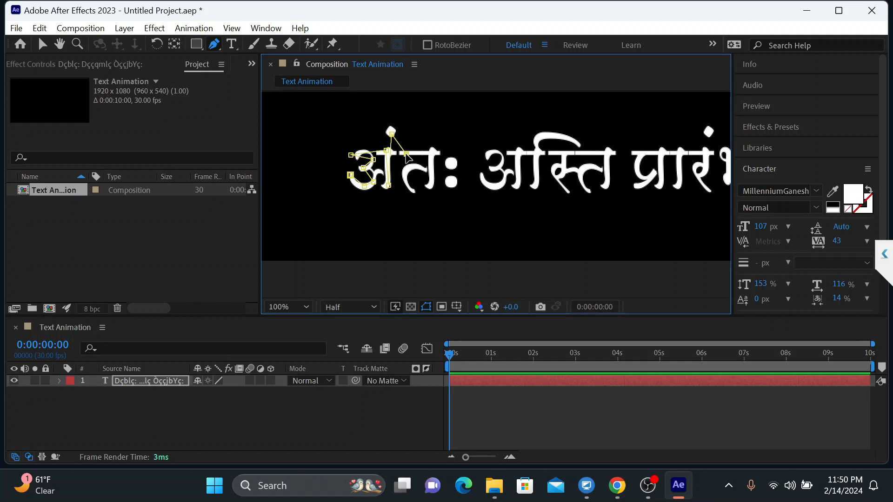
{"action": "left_click", "coordinate": [431, 152]}
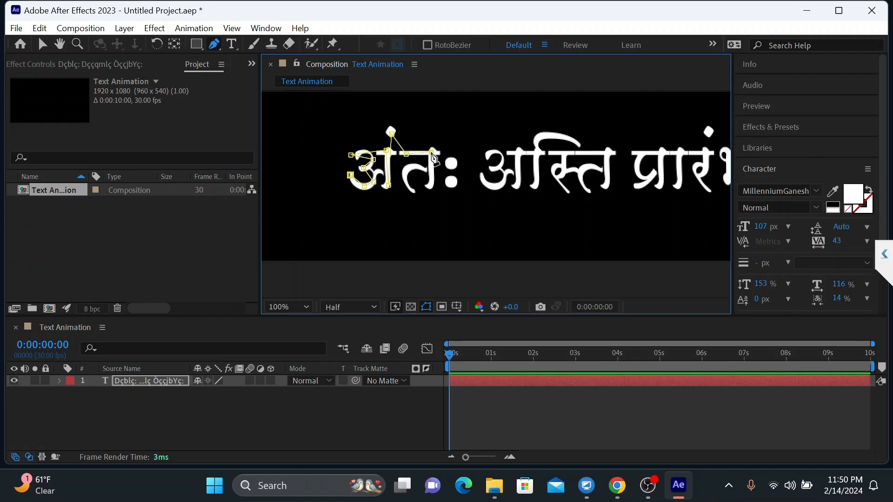
{"action": "left_click", "coordinate": [432, 189]}
{"action": "left_click", "coordinate": [426, 171]}
{"action": "left_click", "coordinate": [401, 172]}
{"action": "left_click", "coordinate": [413, 190]}
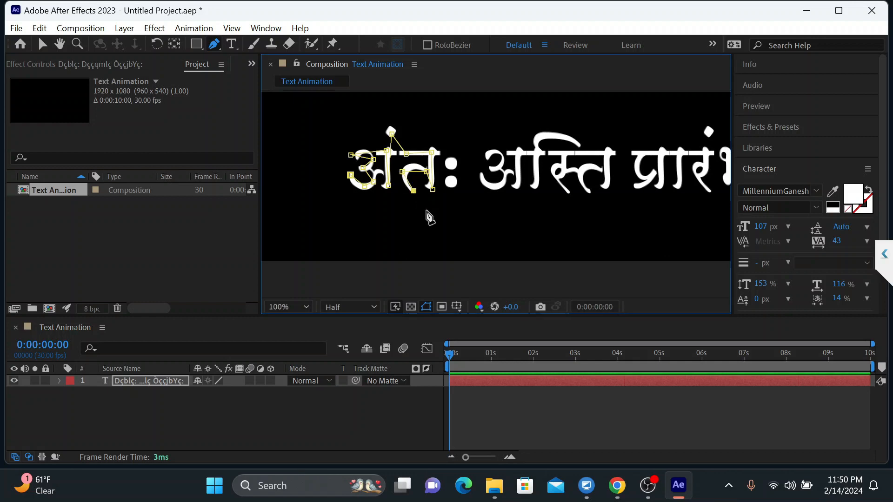
{"action": "left_click", "coordinate": [442, 200]}
{"action": "left_click", "coordinate": [451, 183]}
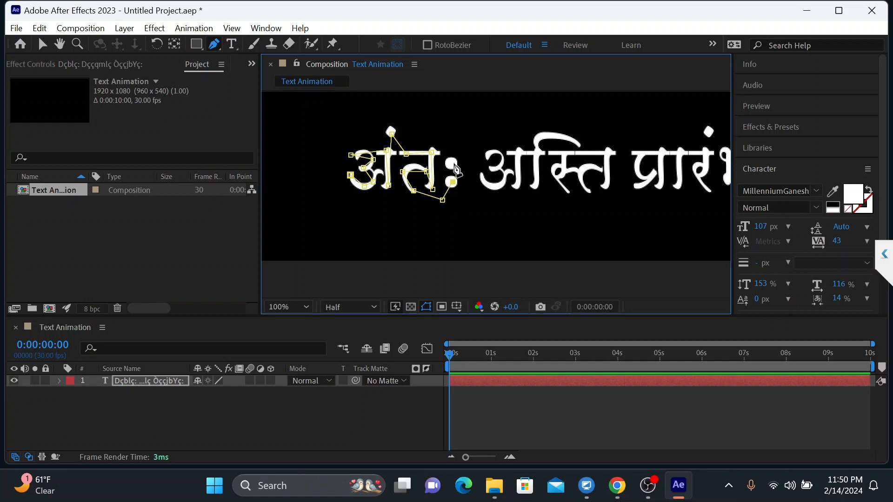
{"action": "left_click", "coordinate": [454, 163]}
Extend the mask path along the strokes of the letter अ that begins the second word.
{"action": "left_click", "coordinate": [481, 177]}
{"action": "left_click", "coordinate": [506, 179]}
{"action": "left_click", "coordinate": [505, 159]}
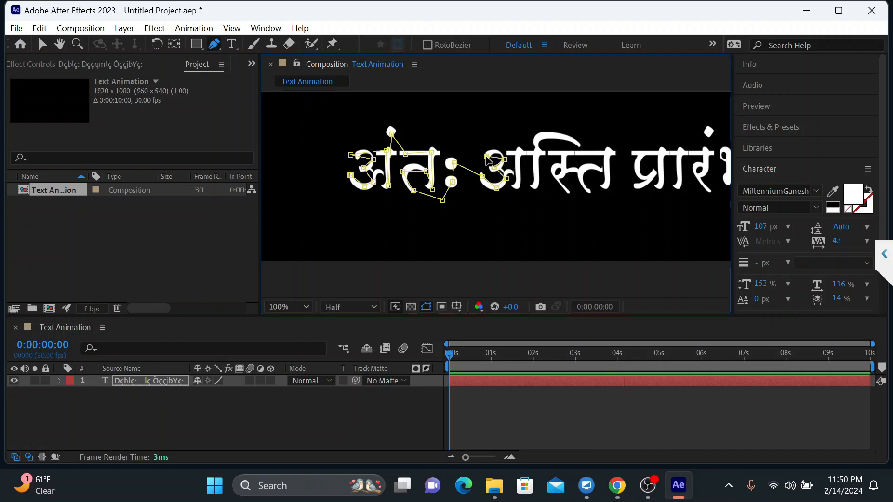
{"action": "left_click", "coordinate": [515, 153]}
{"action": "left_click", "coordinate": [516, 185]}
Continue the mask path over स्ति, following its vertical stroke, upper curve, conjunct letter and final stem.
{"action": "left_click", "coordinate": [539, 185]}
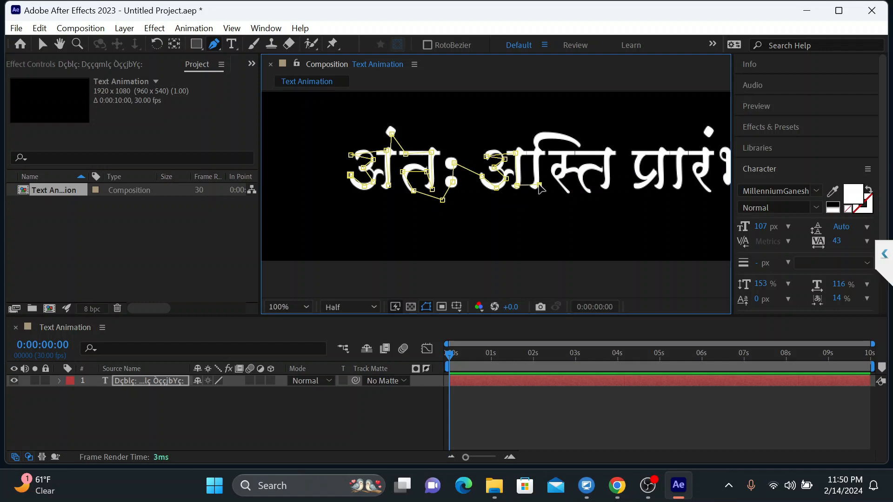
{"action": "left_click", "coordinate": [538, 154]}
{"action": "left_click", "coordinate": [539, 139]}
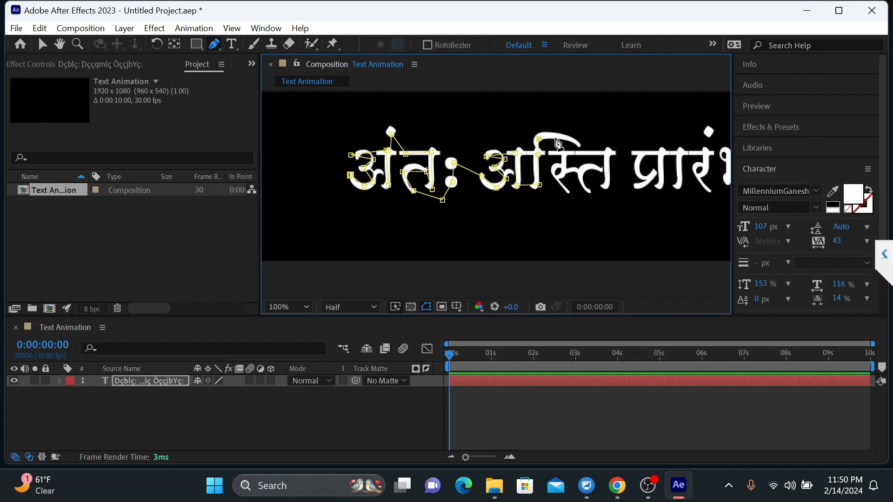
{"action": "left_click", "coordinate": [579, 142]}
{"action": "left_click", "coordinate": [554, 155]}
{"action": "left_click", "coordinate": [570, 161]}
{"action": "left_click", "coordinate": [562, 171]}
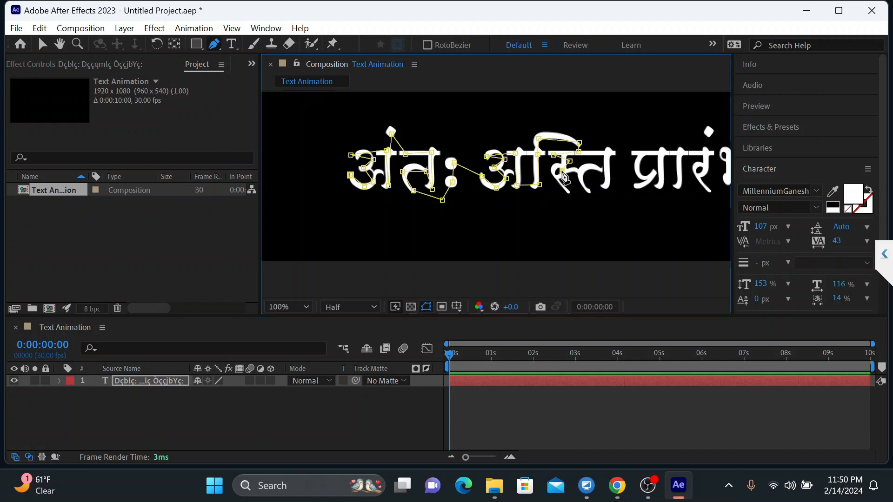
{"action": "left_click", "coordinate": [561, 187]}
{"action": "left_click", "coordinate": [582, 195]}
{"action": "left_click", "coordinate": [590, 191]}
{"action": "left_click", "coordinate": [597, 166]}
{"action": "left_click", "coordinate": [608, 187]}
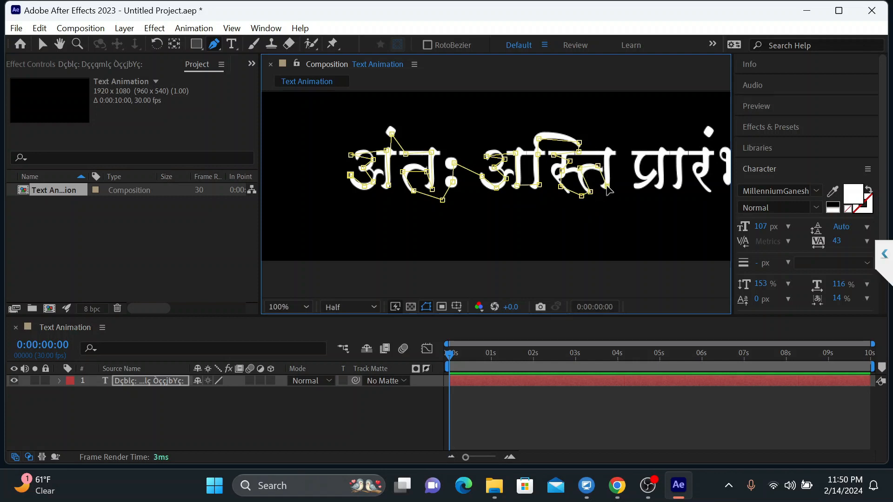
{"action": "left_click", "coordinate": [608, 154]}
Carry the mask path across to the third word and trace the strokes of प्रा.
{"action": "left_click", "coordinate": [622, 147]}
{"action": "left_click", "coordinate": [637, 154]}
{"action": "left_click", "coordinate": [641, 174]}
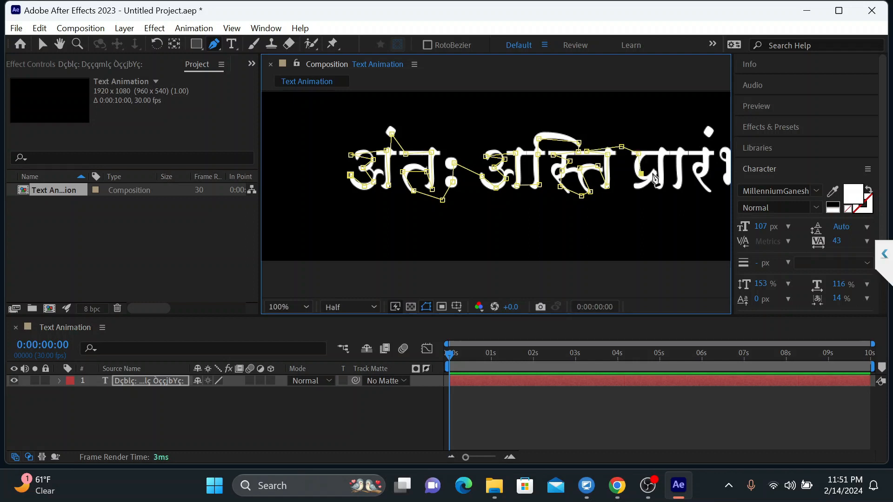
{"action": "left_click", "coordinate": [653, 173]}
{"action": "left_click", "coordinate": [628, 190]}
{"action": "left_click", "coordinate": [645, 196]}
{"action": "left_click", "coordinate": [660, 188]}
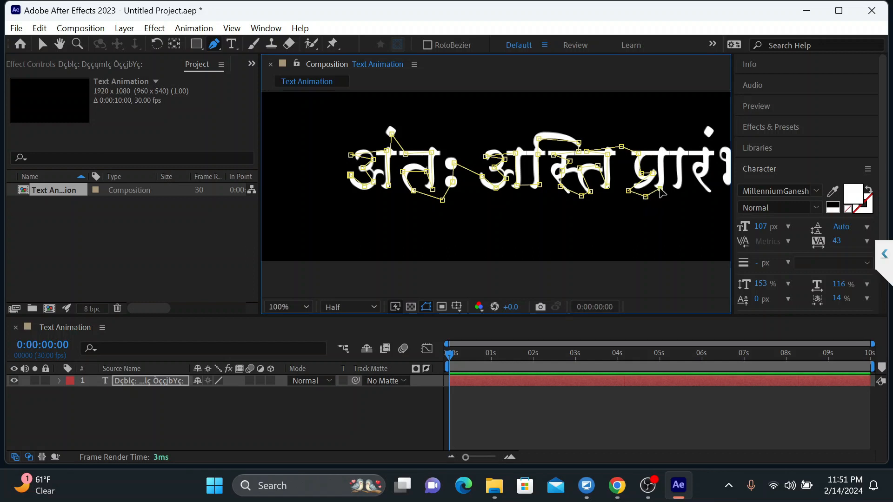
{"action": "left_click", "coordinate": [660, 148]}
{"action": "left_click", "coordinate": [682, 151]}
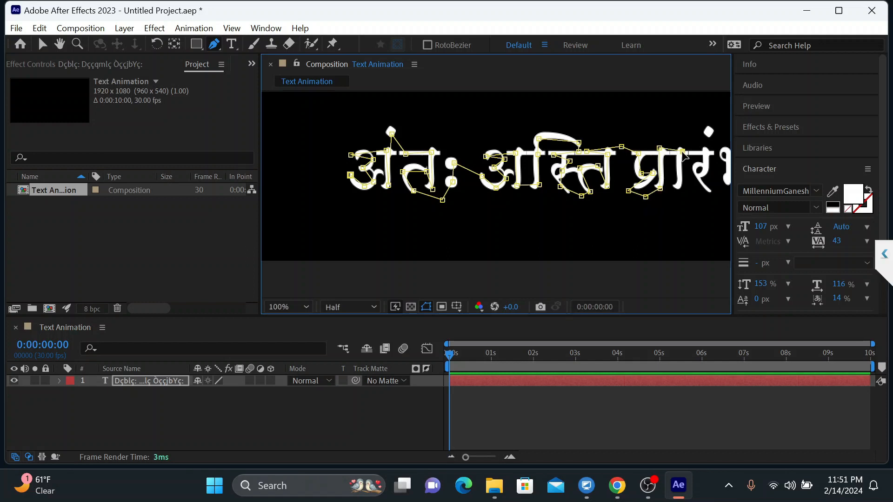
{"action": "left_click", "coordinate": [681, 201]}
Extend the mask path over the letter रं up to the dot above it.
{"action": "left_click", "coordinate": [712, 195]}
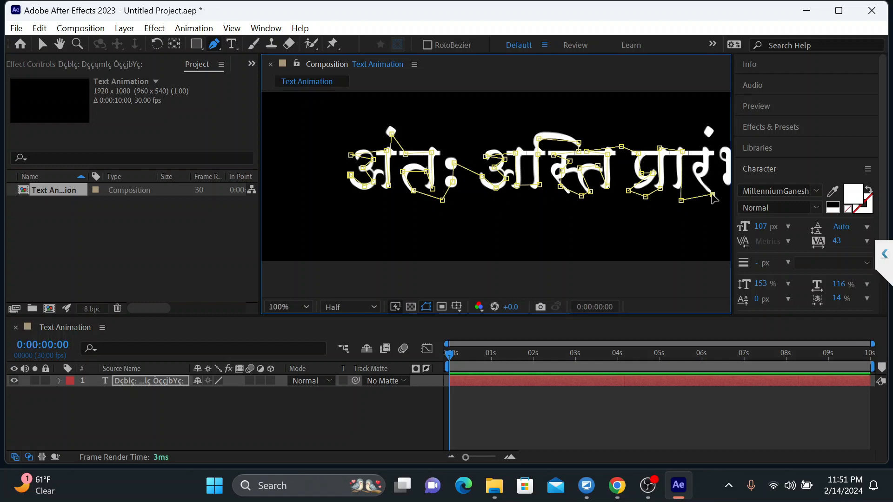
{"action": "left_click", "coordinate": [698, 163]}
{"action": "left_click", "coordinate": [712, 168]}
Finish the mask path by tracing भ and both dots of the closing visarga.
{"action": "left_click", "coordinate": [59, 44]}
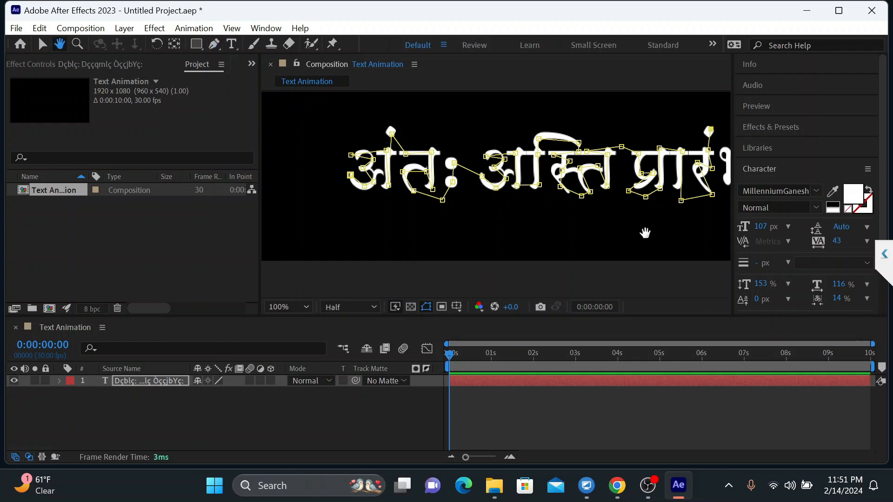
{"action": "left_click_drag", "start_coordinate": [644, 233], "coordinate": [465, 233]}
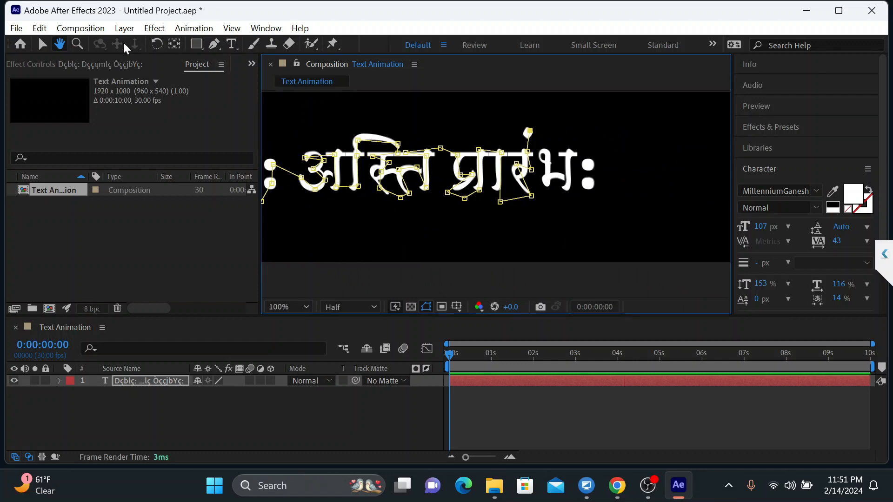
{"action": "left_click", "coordinate": [214, 43]}
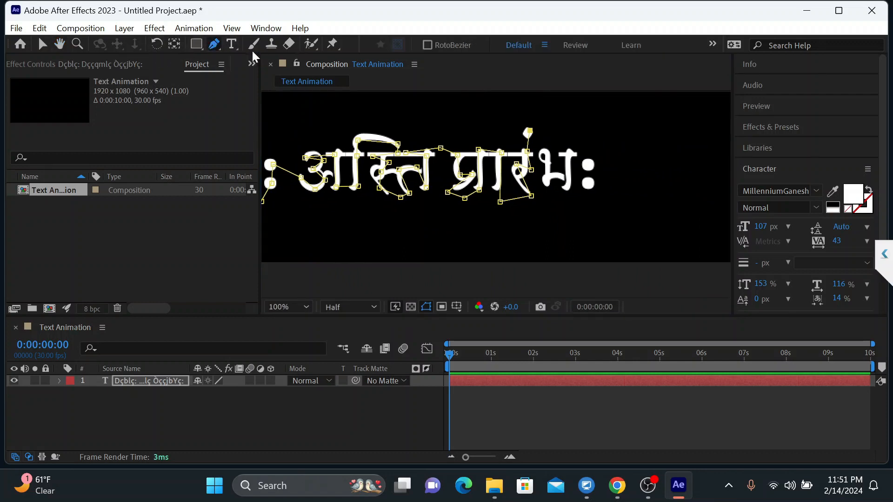
{"action": "left_click", "coordinate": [545, 151]}
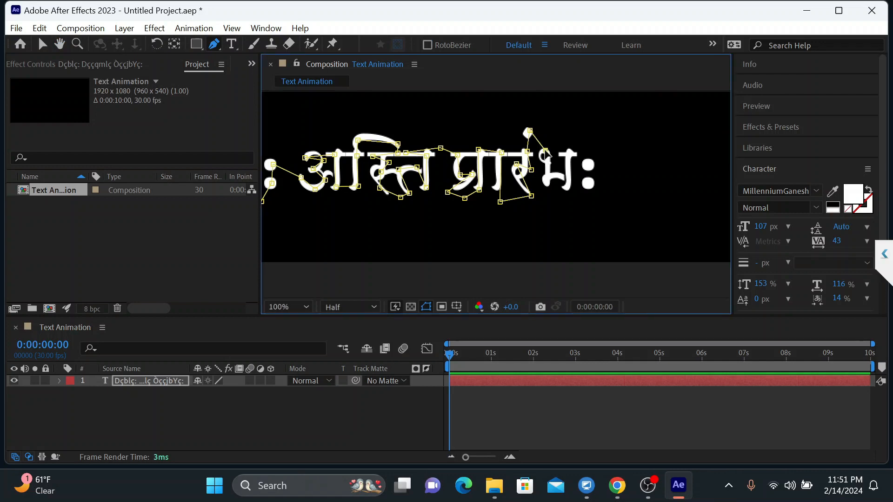
{"action": "left_click", "coordinate": [553, 196]}
{"action": "left_click_drag", "start_coordinate": [567, 191], "coordinate": [564, 159]}
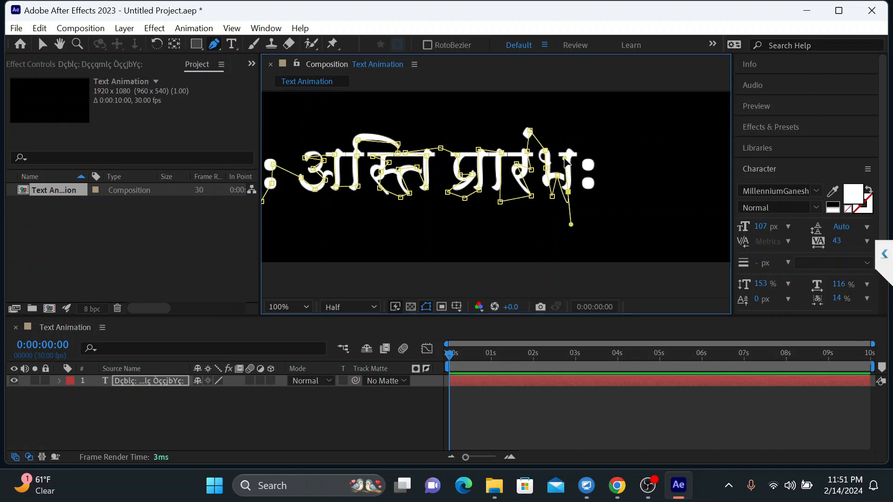
{"action": "left_click", "coordinate": [588, 167]}
{"action": "left_click", "coordinate": [589, 188]}
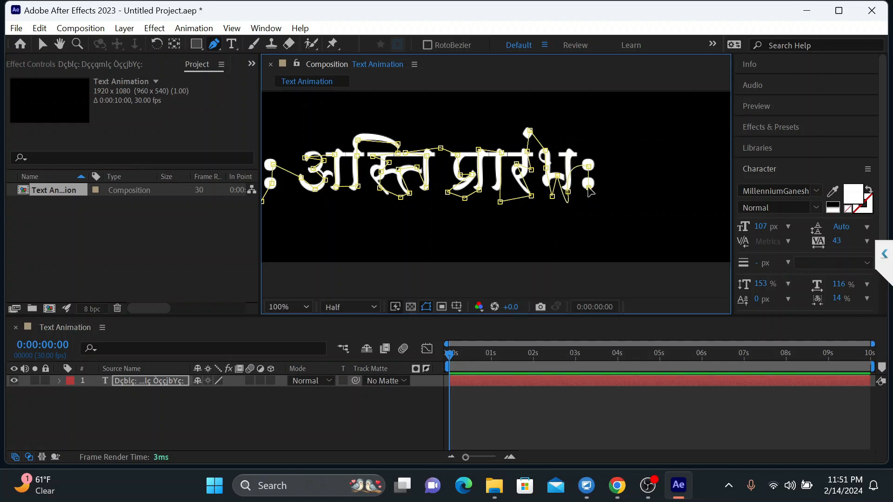
Find the Stroke effect and apply it to the Sanskrit text layer.
{"action": "left_click", "coordinate": [59, 45]}
{"action": "left_click_drag", "start_coordinate": [381, 224], "coordinate": [500, 238]}
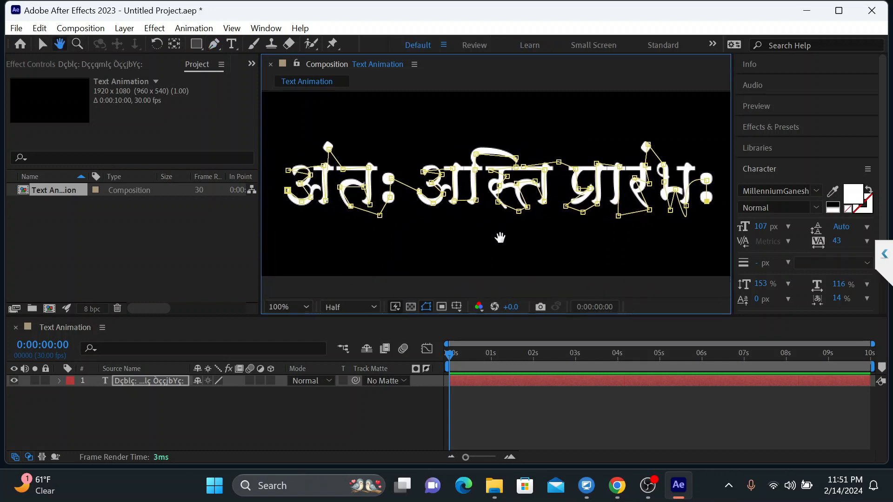
{"action": "left_click", "coordinate": [305, 308]}
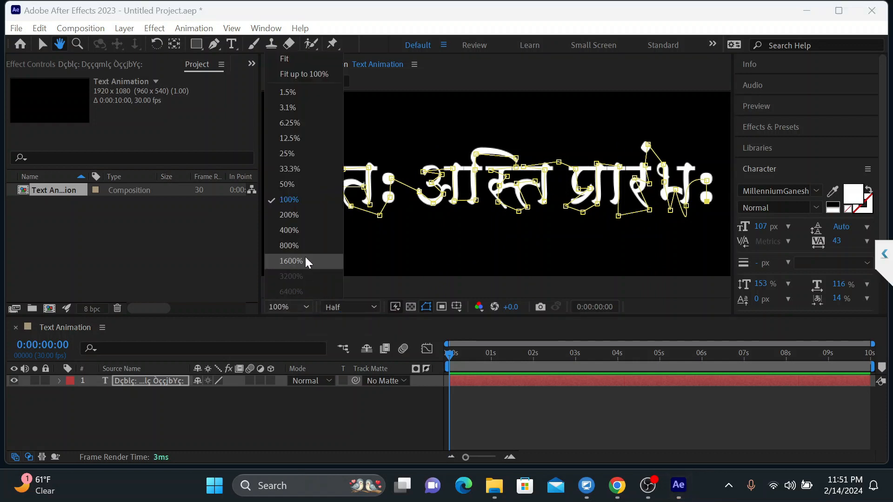
{"action": "left_click", "coordinate": [289, 164]}
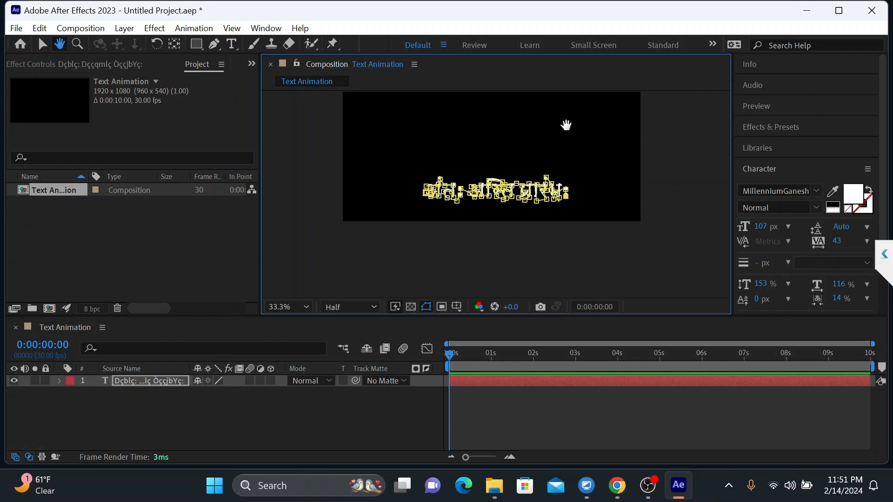
{"action": "left_click_drag", "start_coordinate": [566, 125], "coordinate": [568, 192]}
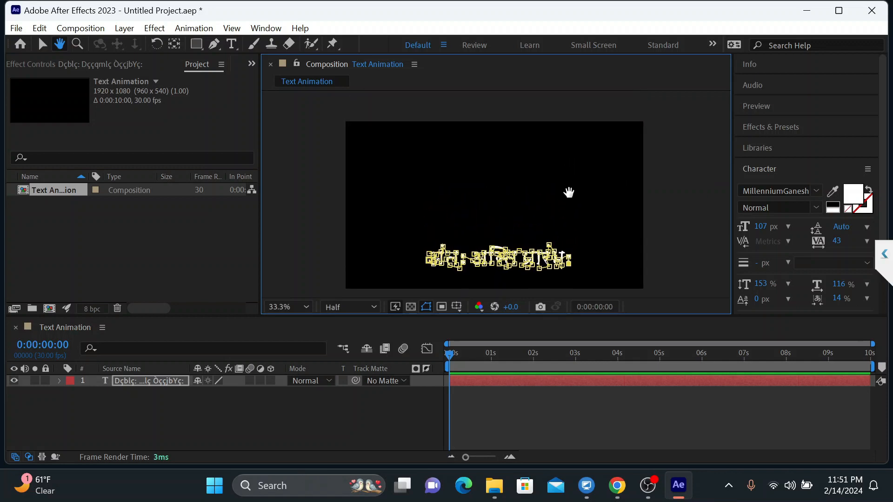
{"action": "left_click", "coordinate": [766, 132]}
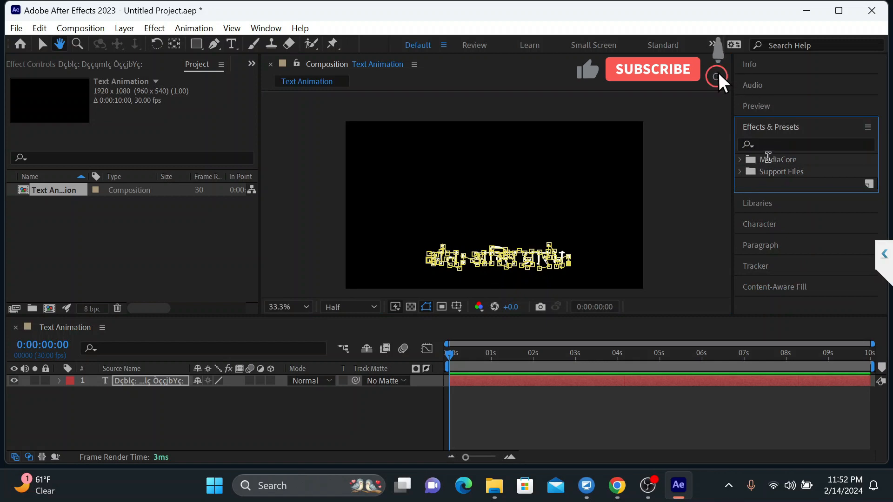
{"action": "left_click", "coordinate": [770, 139]}
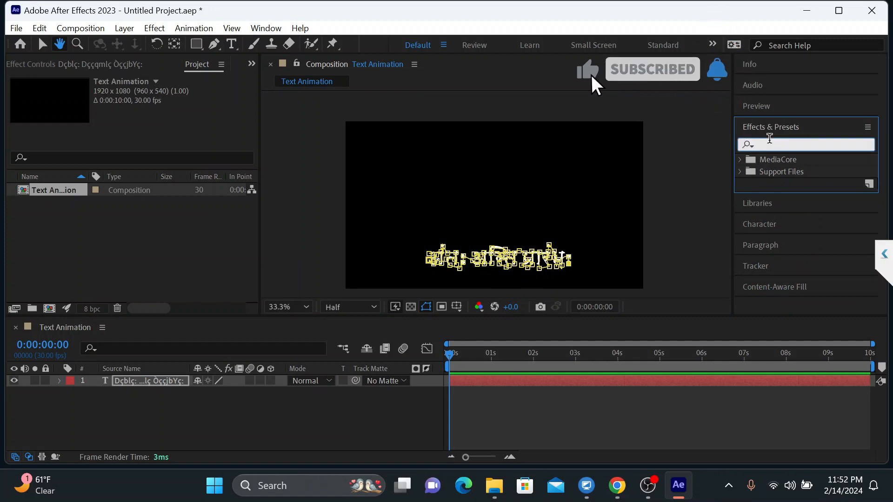
{"action": "type", "text": "str"}
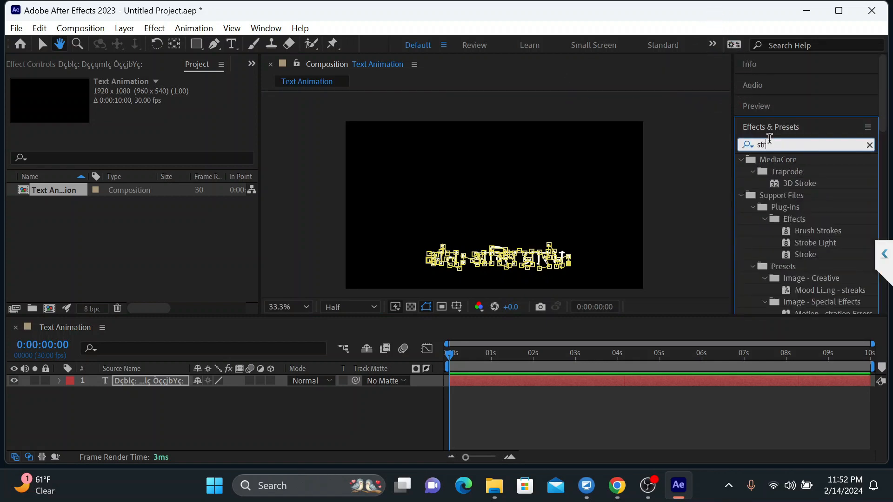
{"action": "type", "text": "ok"}
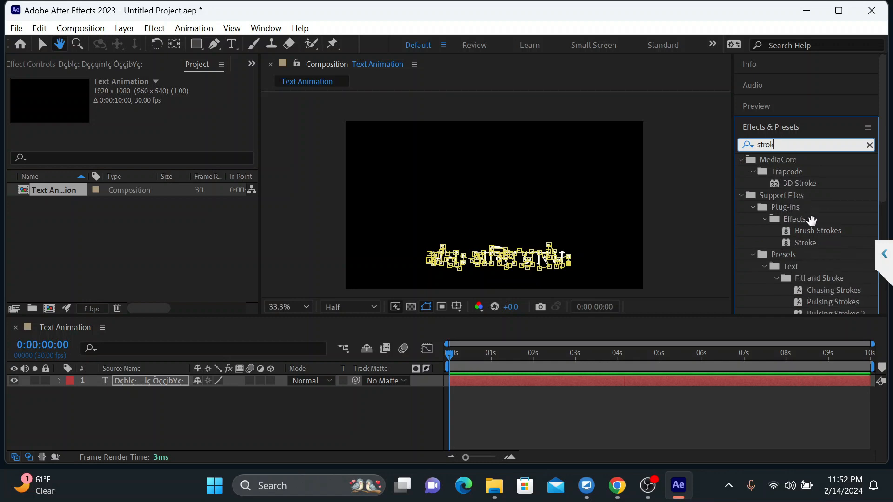
{"action": "left_click", "coordinate": [801, 247]}
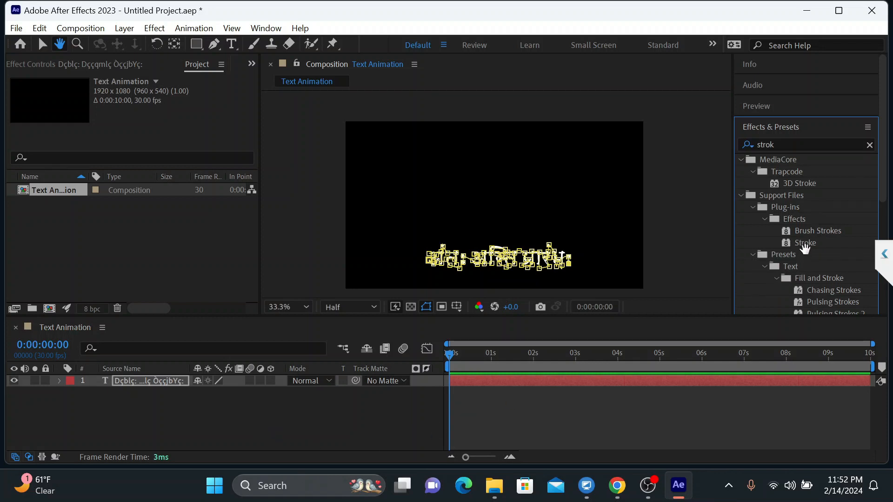
{"action": "left_click", "coordinate": [61, 44]}
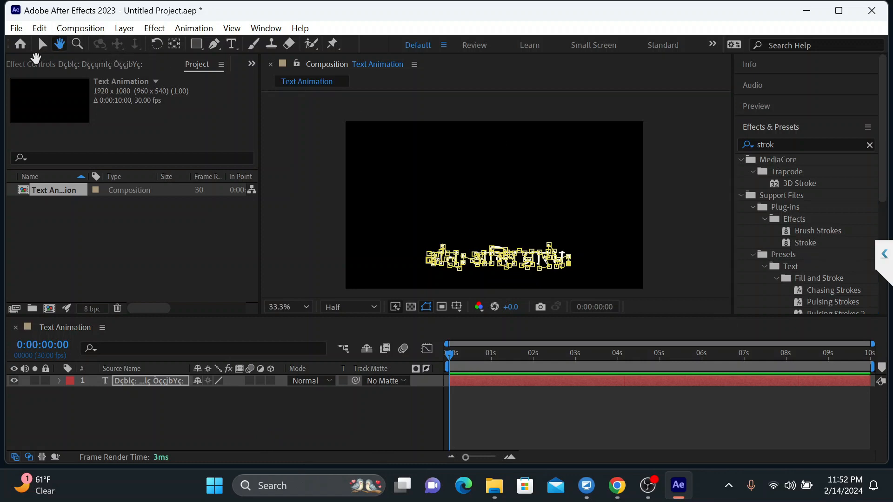
{"action": "left_click", "coordinate": [43, 49]}
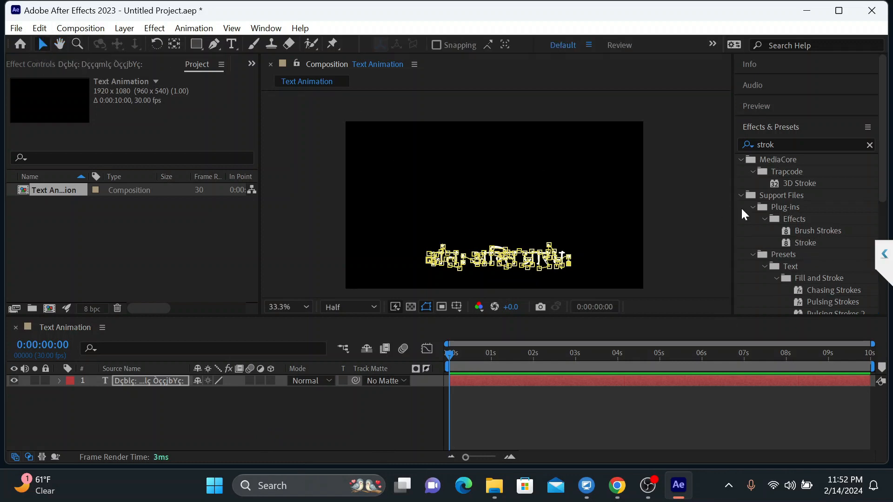
{"action": "mouse_move", "coordinate": [791, 243]}
{"action": "left_mouse_down"}
{"action": "mouse_move", "coordinate": [276, 333]}
{"action": "mouse_move", "coordinate": [177, 390]}
{"action": "mouse_move", "coordinate": [157, 382]}
{"action": "left_mouse_up"}
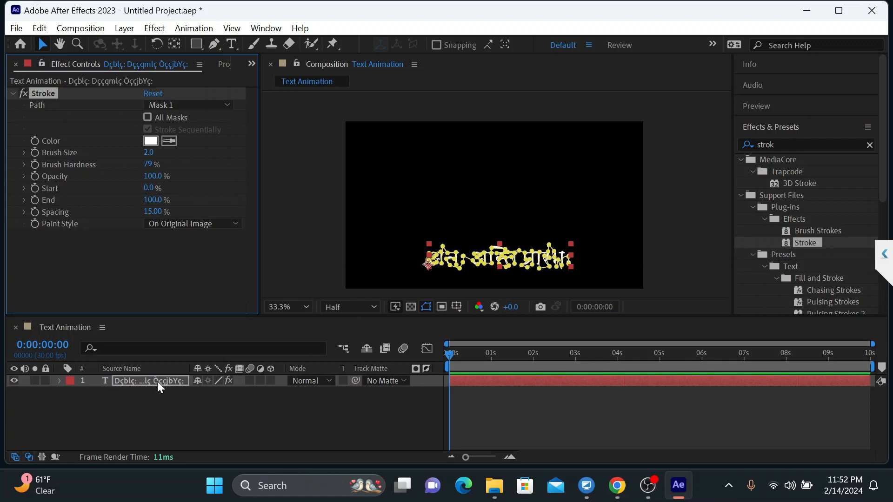
Set the Stroke effect's paint style to Reveal Original Image and raise its brush size to 59.8.
{"action": "left_click", "coordinate": [171, 224]}
{"action": "left_click", "coordinate": [201, 272]}
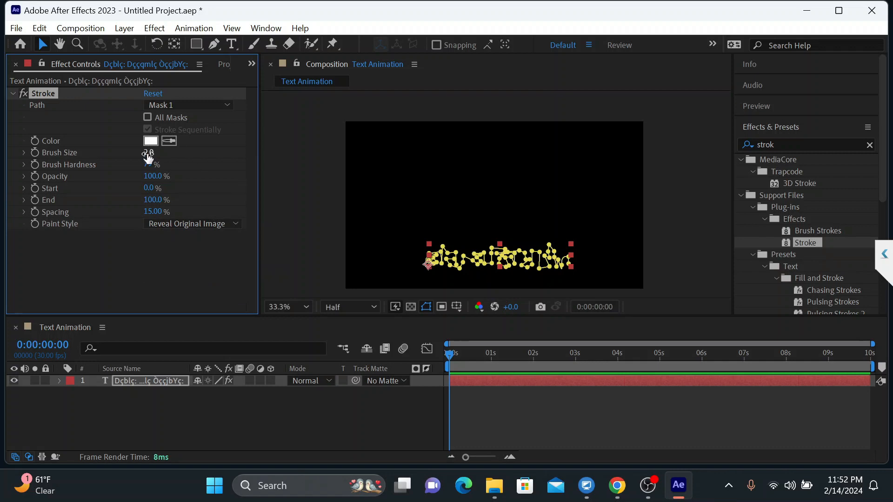
{"action": "left_click_drag", "start_coordinate": [188, 152], "coordinate": [252, 157]}
{"action": "left_click_drag", "start_coordinate": [144, 152], "coordinate": [221, 143]}
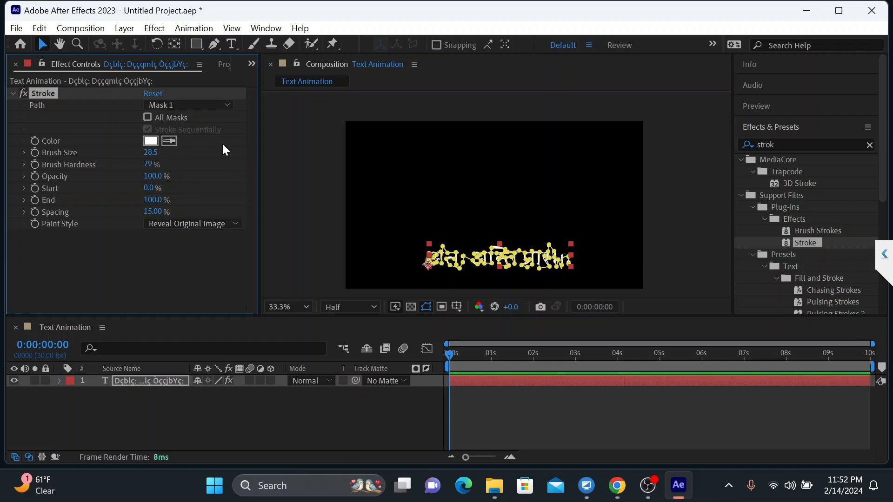
{"action": "left_click_drag", "start_coordinate": [164, 150], "coordinate": [226, 164]}
{"action": "left_click_drag", "start_coordinate": [152, 160], "coordinate": [217, 138]}
{"action": "left_click_drag", "start_coordinate": [149, 156], "coordinate": [199, 148]}
Keyframe the Stroke effect's End value from 0% at 0 seconds to 100% at 3 seconds.
{"action": "left_click", "coordinate": [152, 200]}
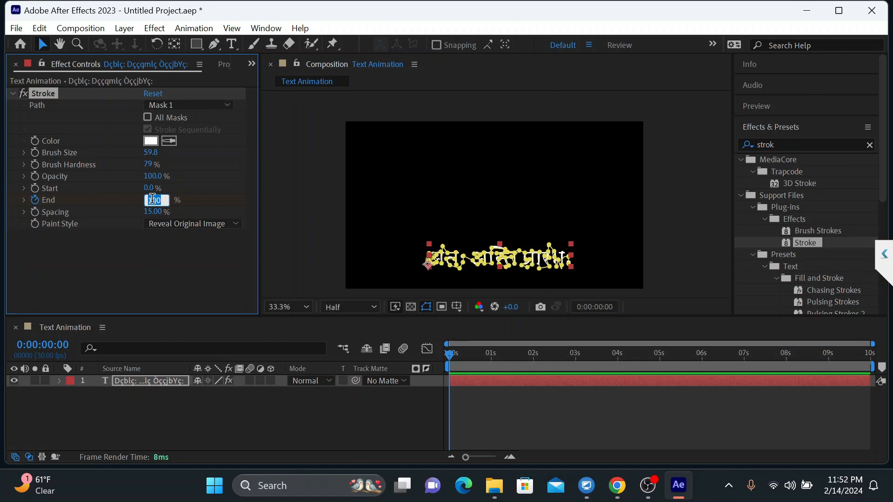
{"action": "type", "text": "0"}
{"action": "key", "text": "Return"}
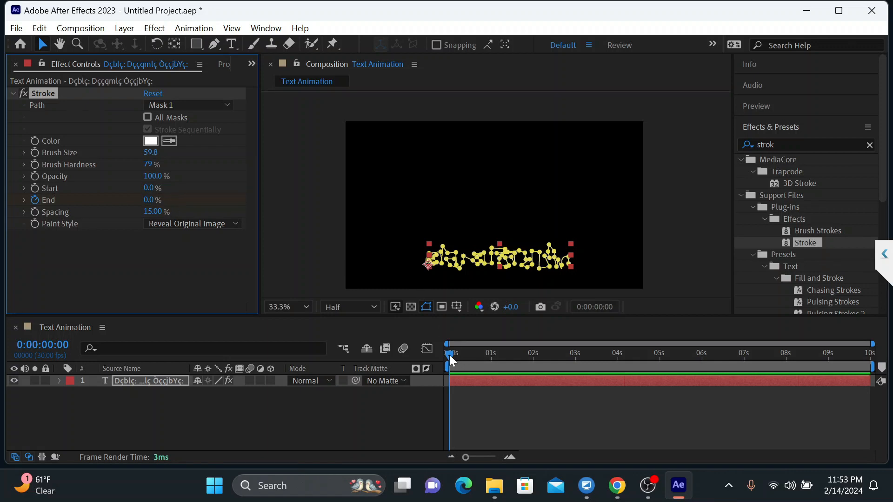
{"action": "left_click_drag", "start_coordinate": [449, 356], "coordinate": [577, 355]}
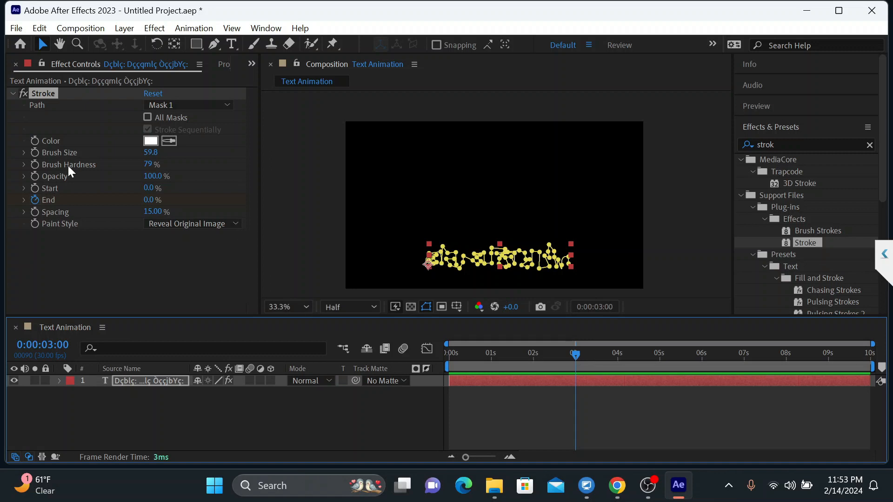
{"action": "left_click", "coordinate": [149, 201]}
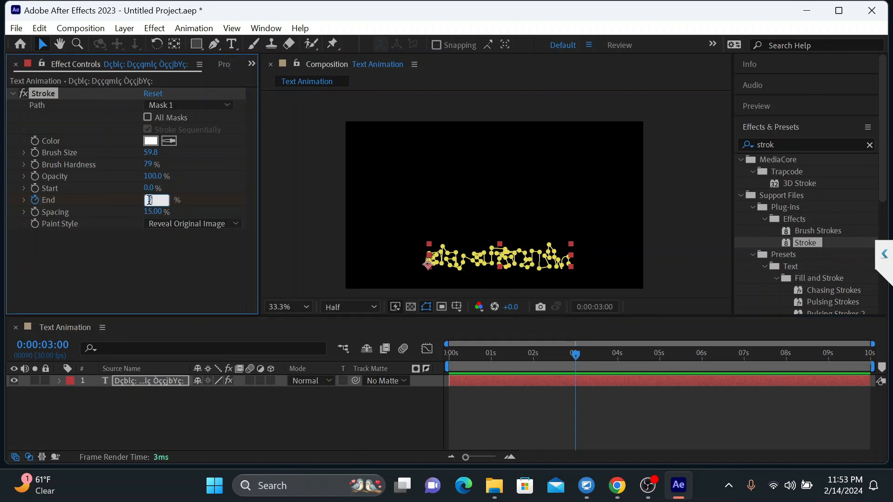
{"action": "type", "text": "100"}
{"action": "key", "text": "Return"}
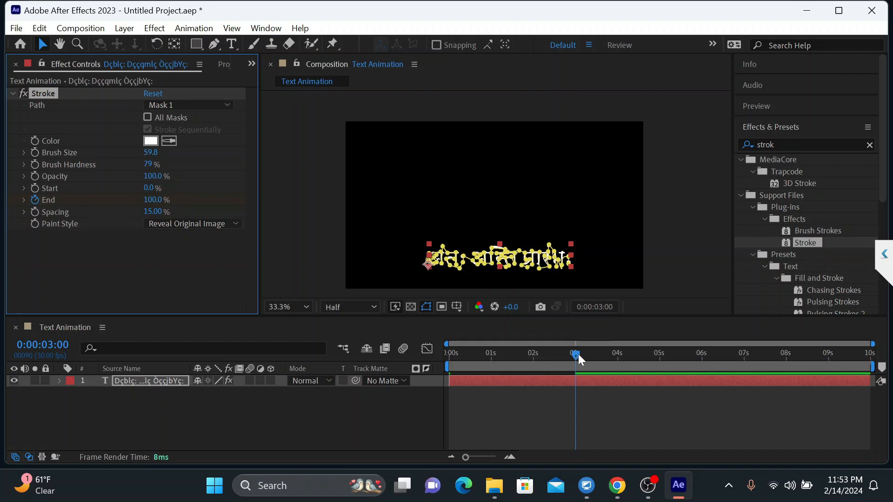
Play the composition from the start and scrub back near 3 seconds to check the handwriting reveal.
{"action": "left_click_drag", "start_coordinate": [579, 354], "coordinate": [389, 378]}
{"action": "key", "text": "space"}
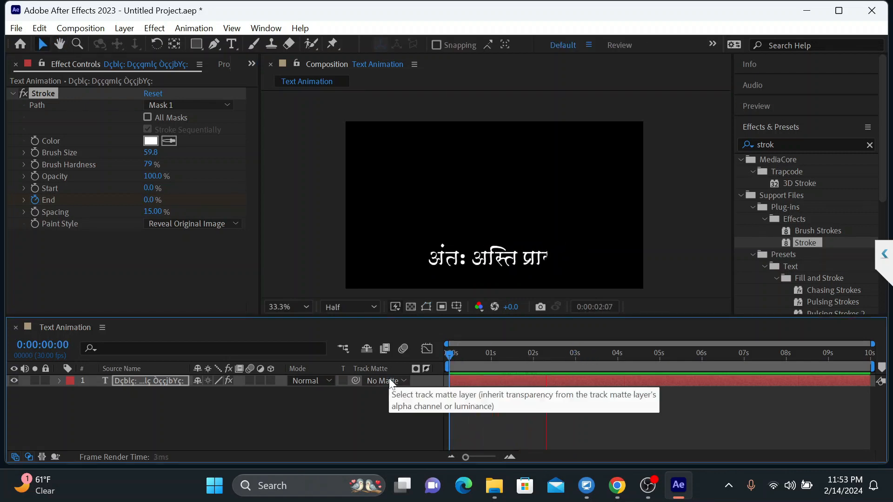
{"action": "key", "text": "space"}
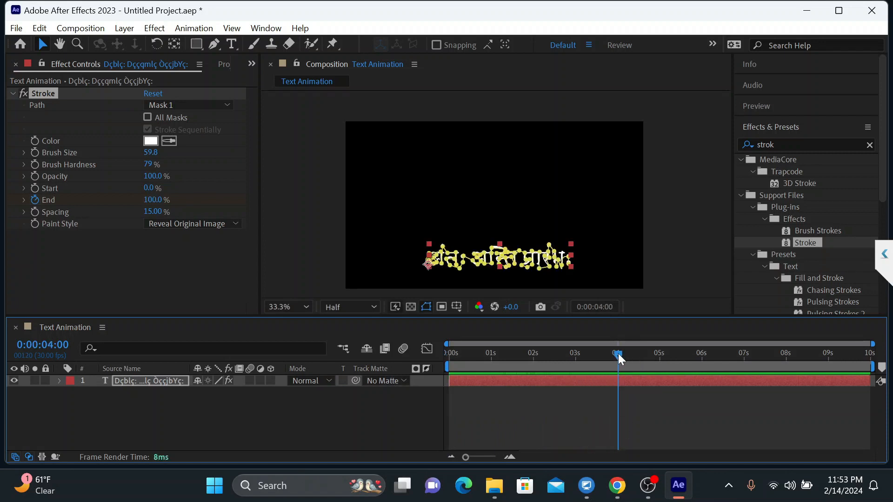
{"action": "left_click_drag", "start_coordinate": [618, 353], "coordinate": [572, 361]}
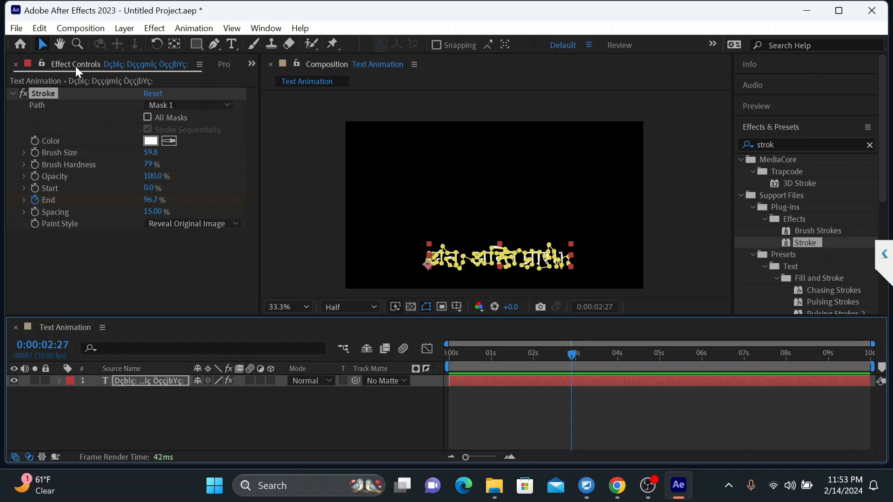
Import planet_-_51470 (1080p) from Downloads as footage and place it beneath the text layer in the Text Animation composition.
{"action": "left_click", "coordinate": [220, 64]}
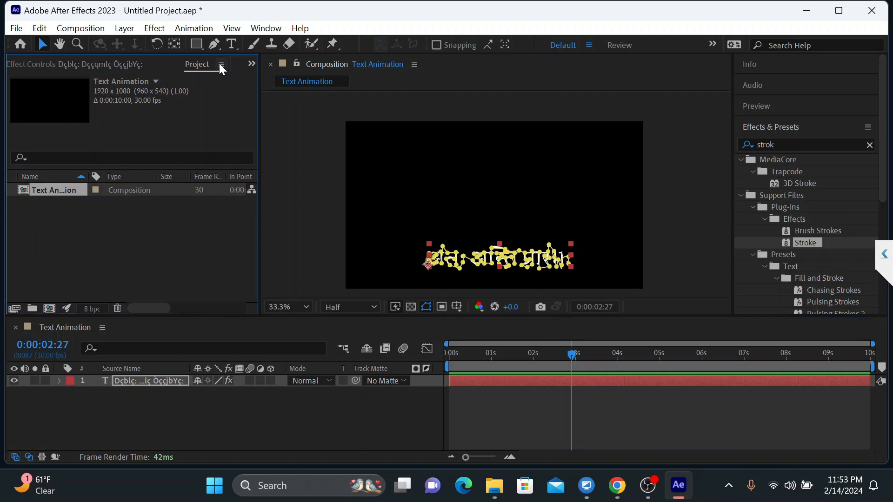
{"action": "left_click", "coordinate": [104, 253]}
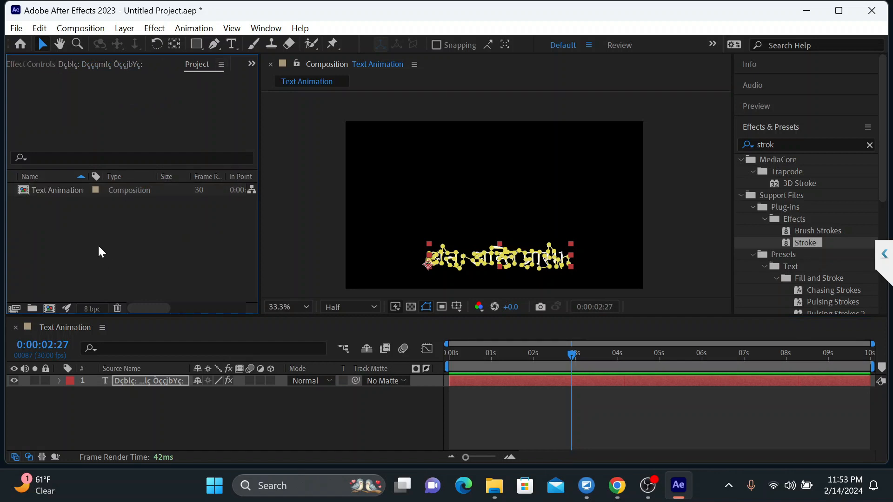
{"action": "double_click", "coordinate": [98, 247]}
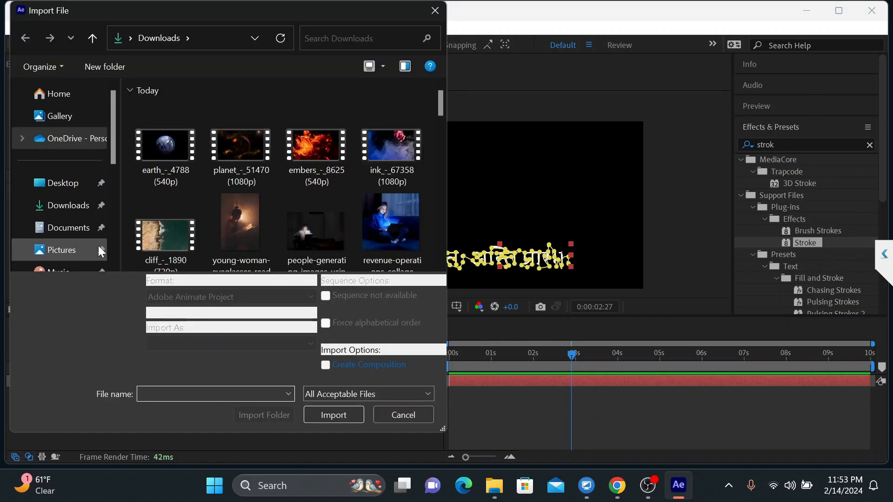
{"action": "left_click", "coordinate": [253, 152]}
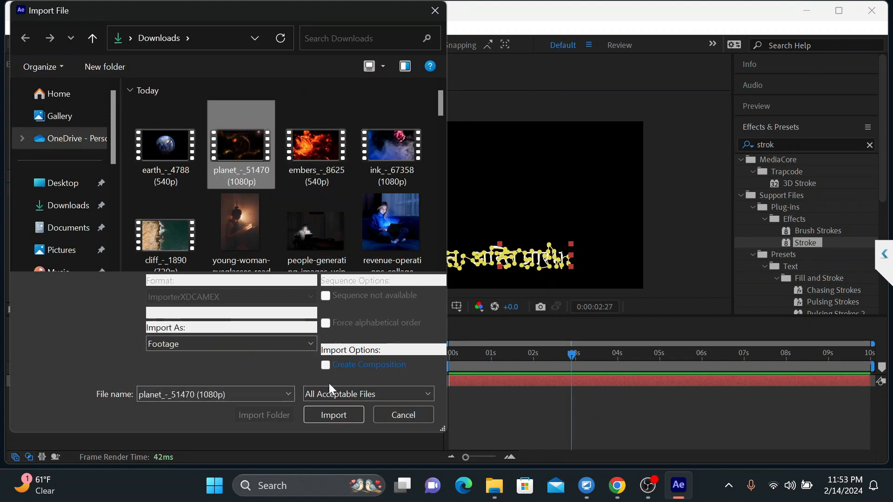
{"action": "left_click", "coordinate": [331, 419]}
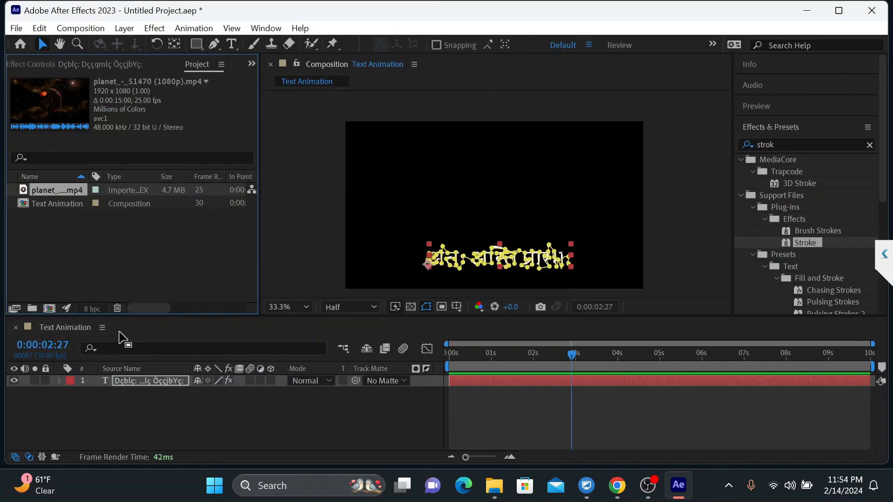
{"action": "left_click_drag", "start_coordinate": [124, 191], "coordinate": [52, 398]}
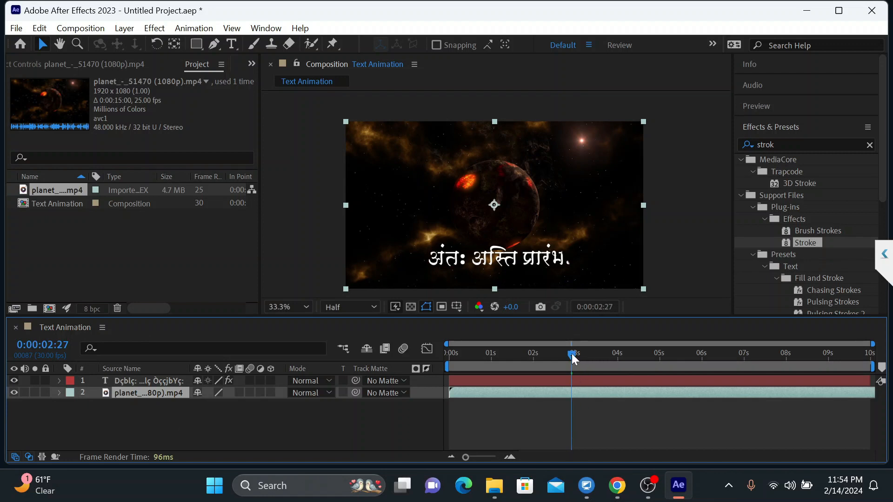
Play the composition from the beginning to preview the handwriting over the planet footage.
{"action": "left_click_drag", "start_coordinate": [571, 353], "coordinate": [456, 364]}
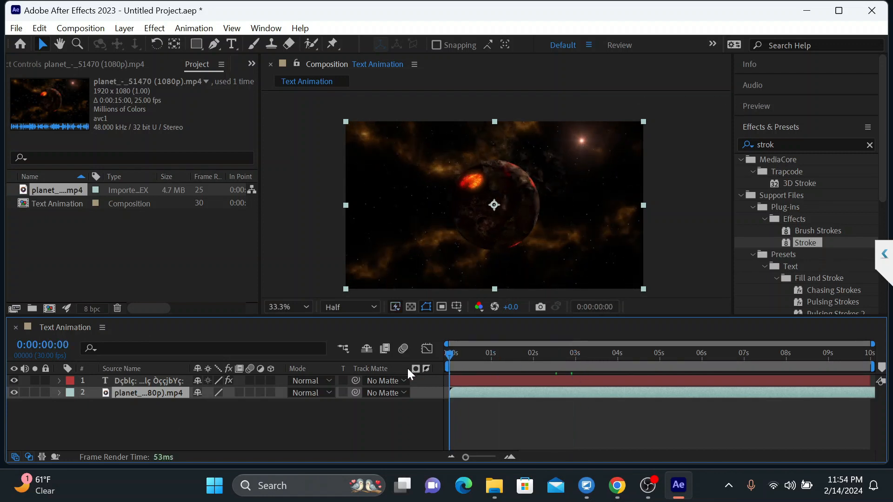
{"action": "key", "text": "space"}
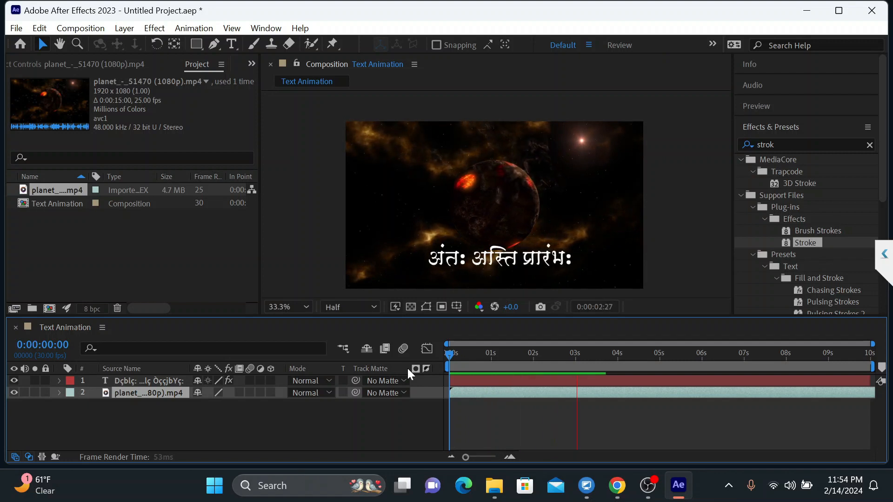
{"action": "key", "text": "space"}
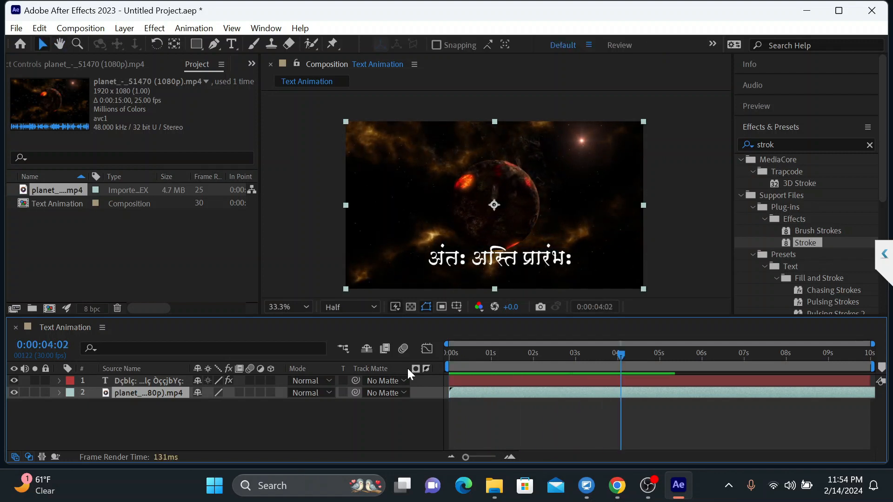
Shift the text layer to start at 3 seconds and preview the composition from the beginning.
{"action": "left_click", "coordinate": [160, 380]}
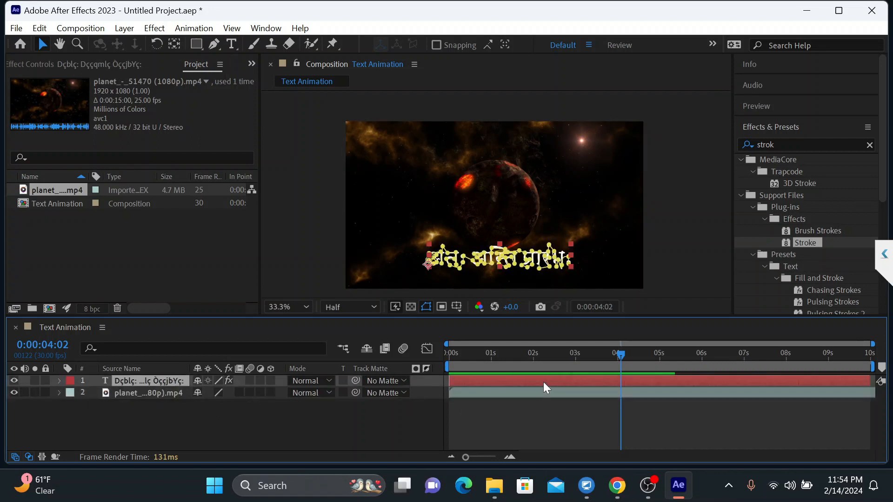
{"action": "left_click_drag", "start_coordinate": [544, 381], "coordinate": [670, 373]}
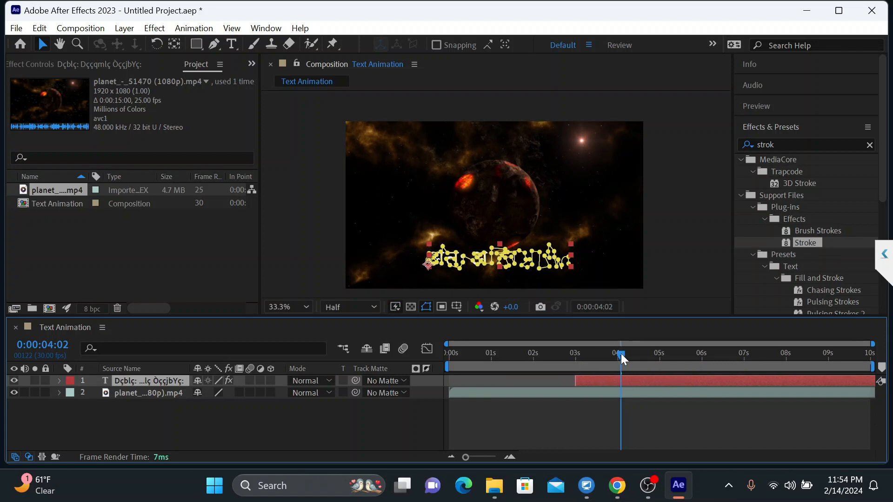
{"action": "left_click_drag", "start_coordinate": [621, 354], "coordinate": [439, 377]}
{"action": "key", "text": "space"}
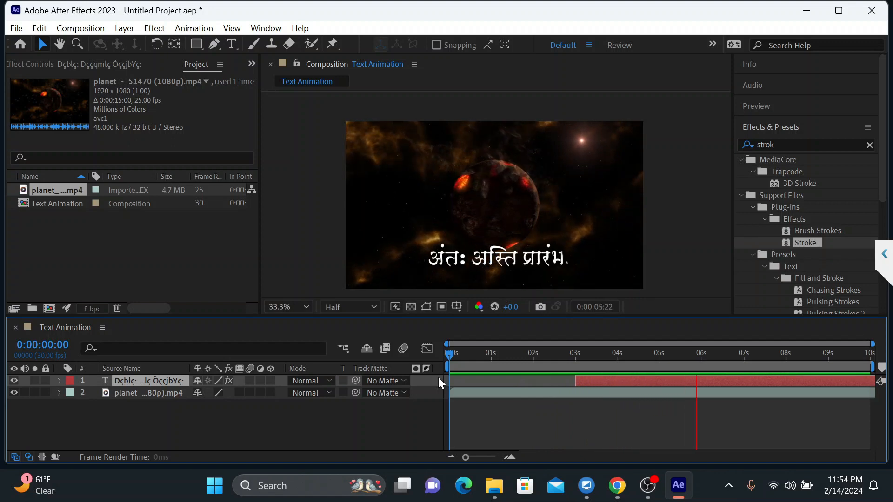
{"action": "key", "text": "space"}
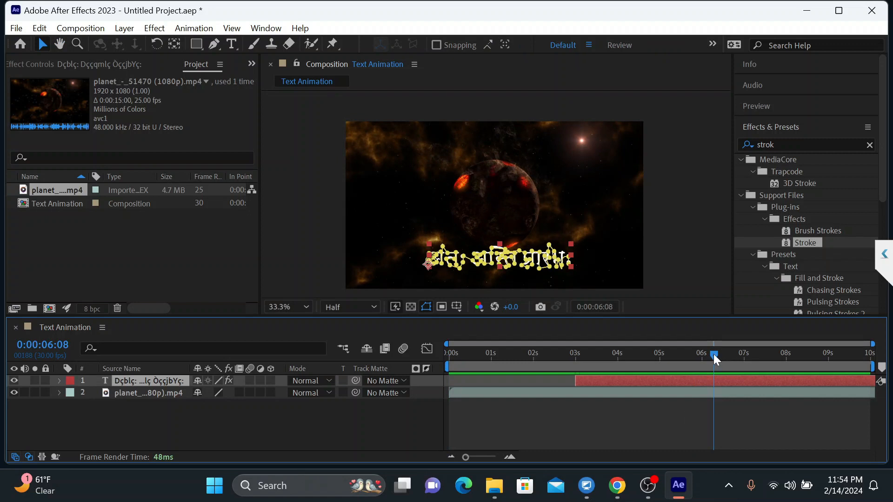
Import earth_-_4788 (540p) from Downloads as footage and place it as the lowest layer, starting at 0:00:05:01.
{"action": "left_click_drag", "start_coordinate": [713, 353], "coordinate": [661, 364]}
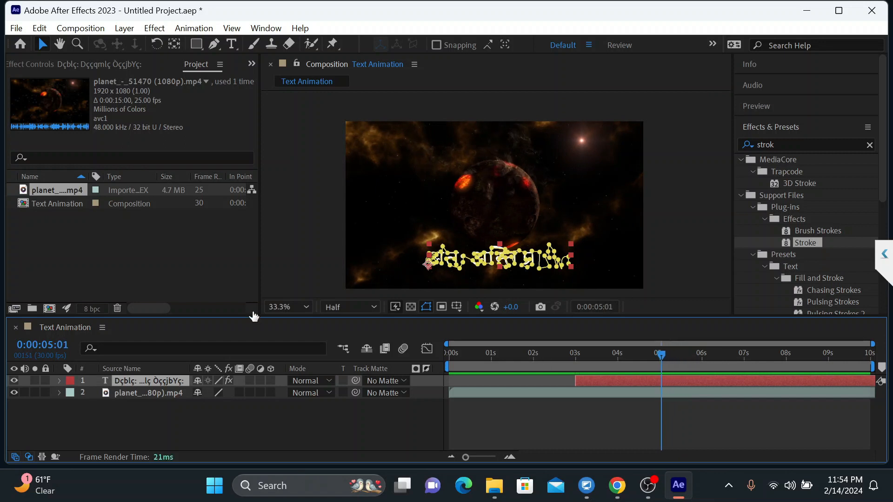
{"action": "left_click", "coordinate": [166, 233]}
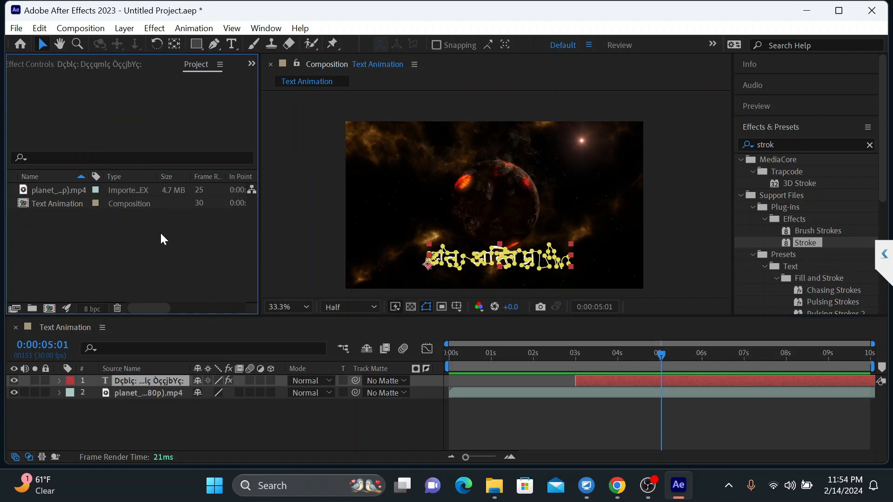
{"action": "double_click", "coordinate": [160, 232]}
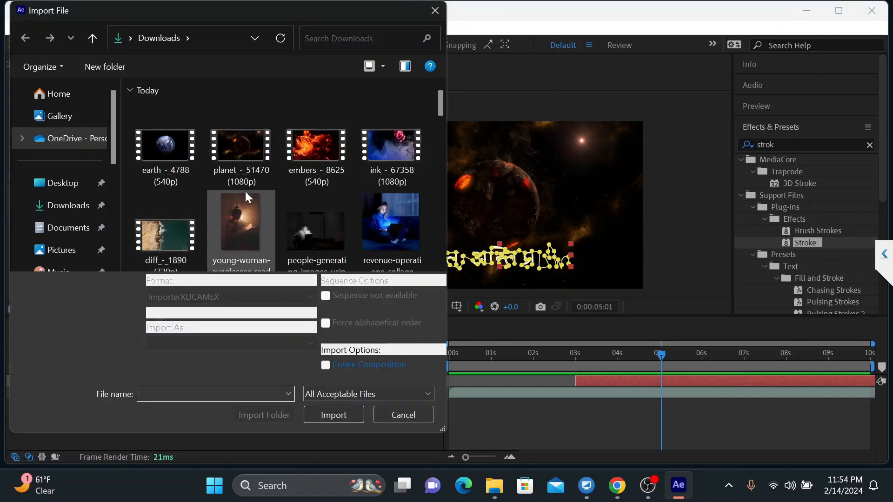
{"action": "left_click", "coordinate": [173, 154]}
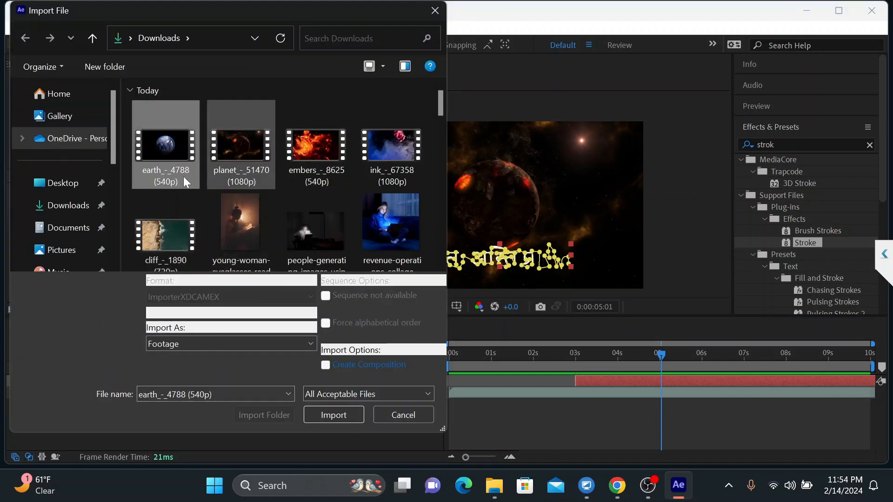
{"action": "left_click", "coordinate": [325, 417]}
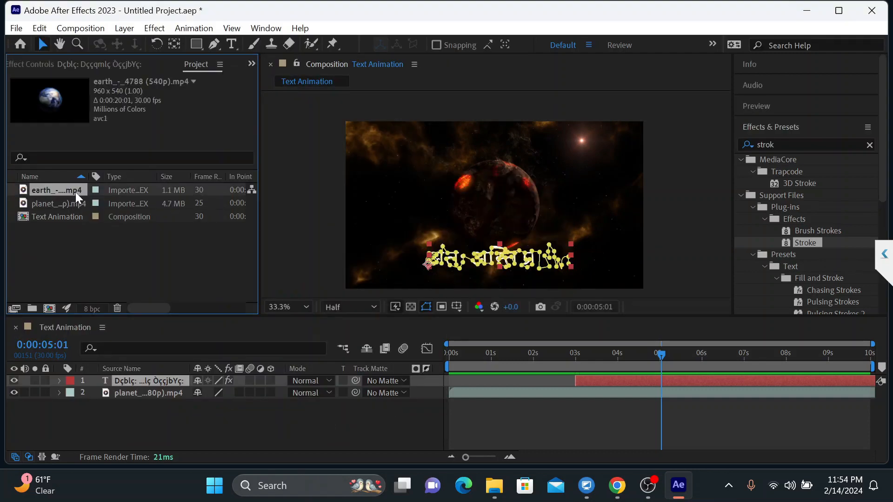
{"action": "left_click_drag", "start_coordinate": [71, 189], "coordinate": [26, 410]}
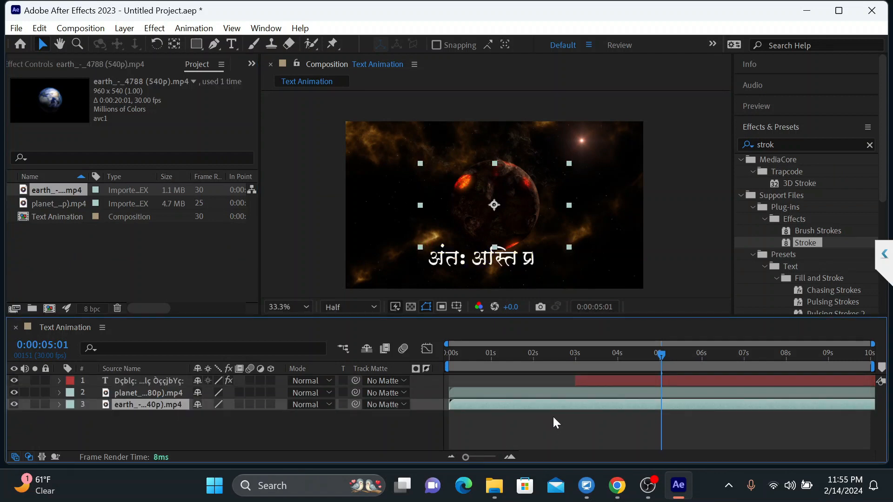
{"action": "left_click_drag", "start_coordinate": [543, 403], "coordinate": [755, 396]}
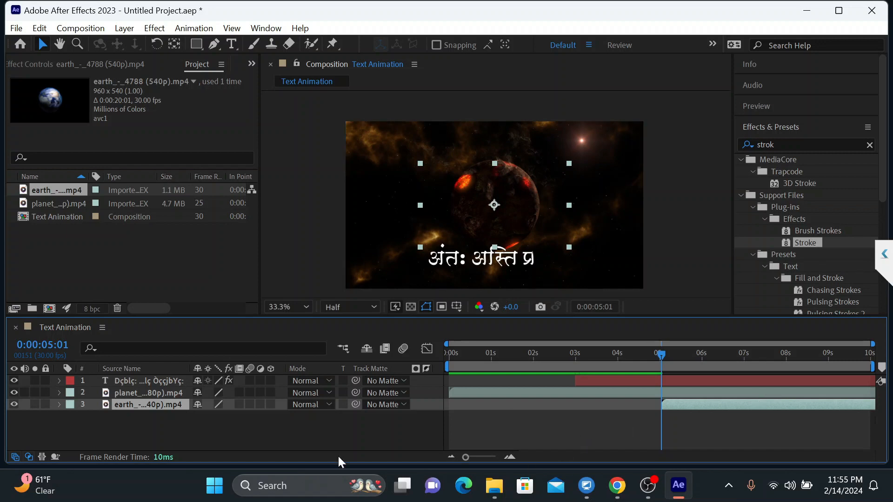
Keyframe the planet layer's Opacity from 100% at 0:00:05:01 to 34% at 0:00:06:29.
{"action": "left_click", "coordinate": [135, 393]}
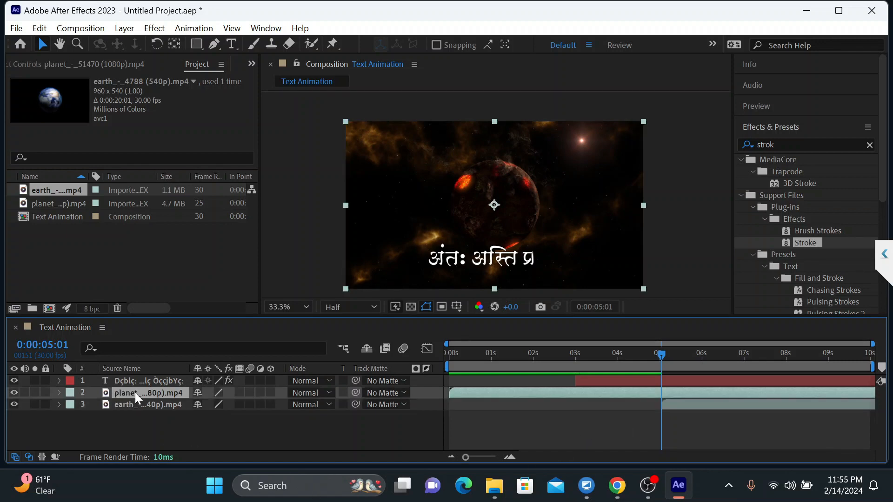
{"action": "left_click", "coordinate": [59, 393]}
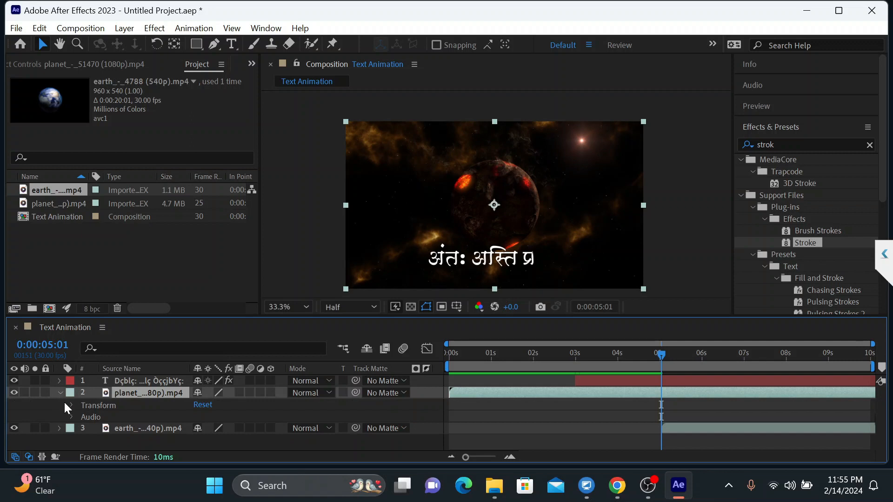
{"action": "left_click", "coordinate": [71, 404]}
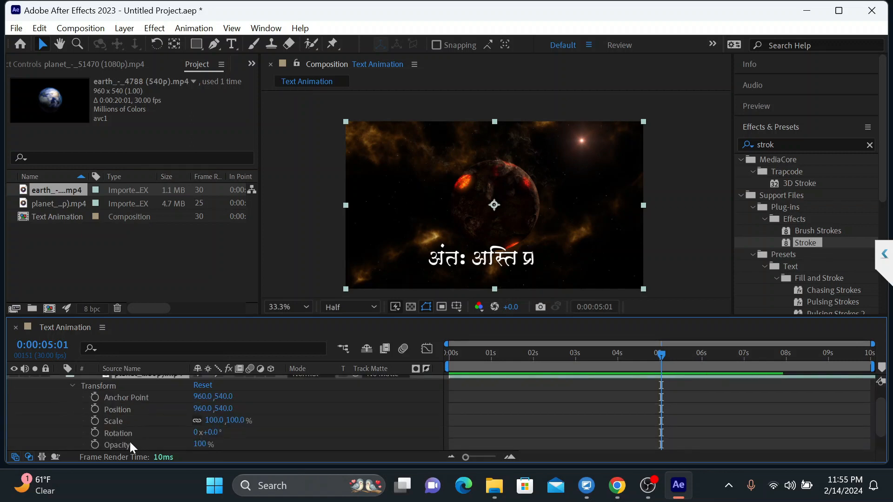
{"action": "left_click", "coordinate": [95, 444]}
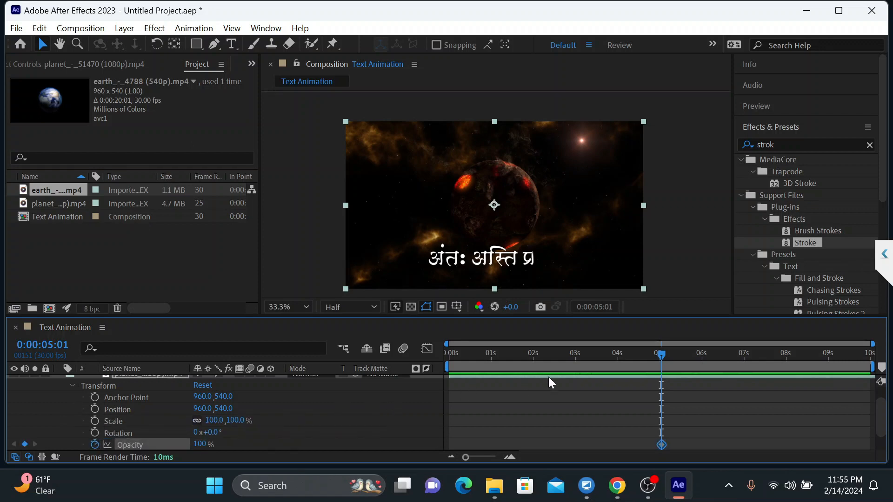
{"action": "left_click_drag", "start_coordinate": [662, 353], "coordinate": [743, 368]}
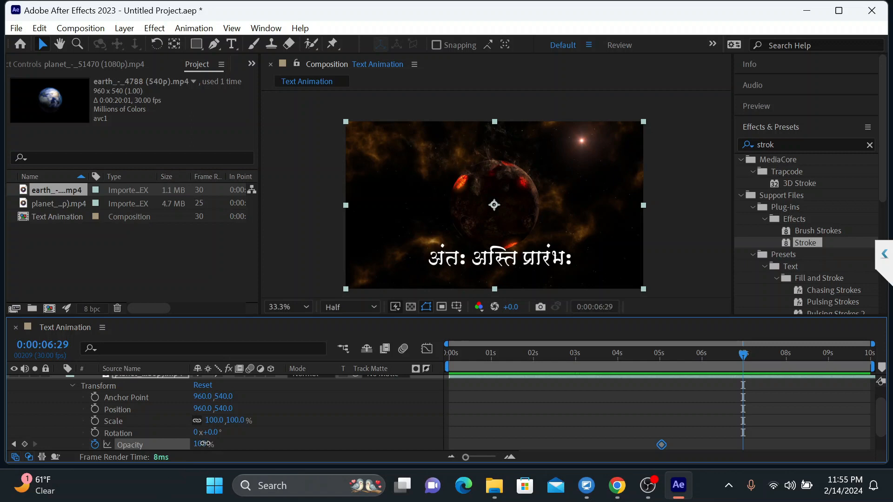
{"action": "left_click_drag", "start_coordinate": [201, 444], "coordinate": [173, 460]}
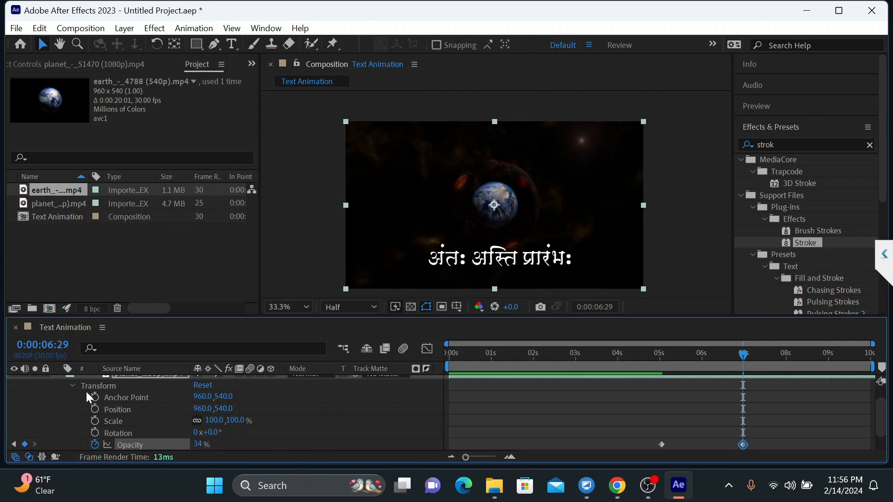
{"action": "left_click", "coordinate": [72, 387]}
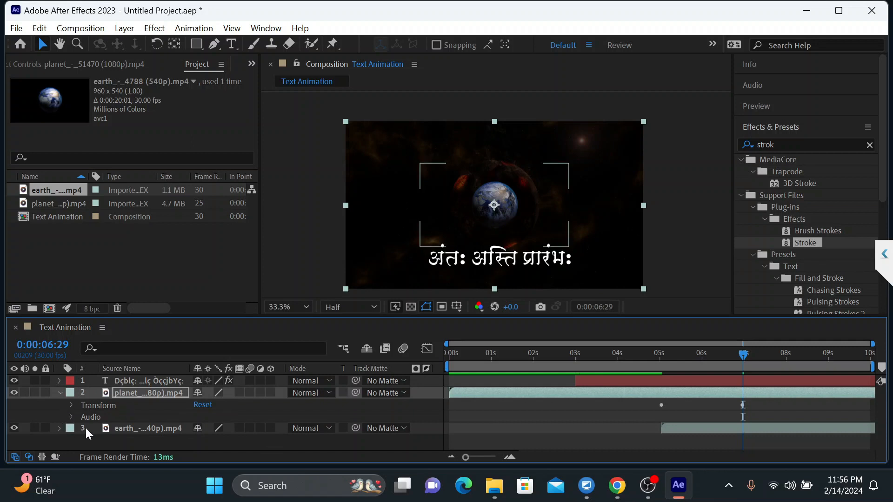
Scale the earth footage layer up to 194% so that it nearly fills the composition frame.
{"action": "left_click", "coordinate": [114, 431]}
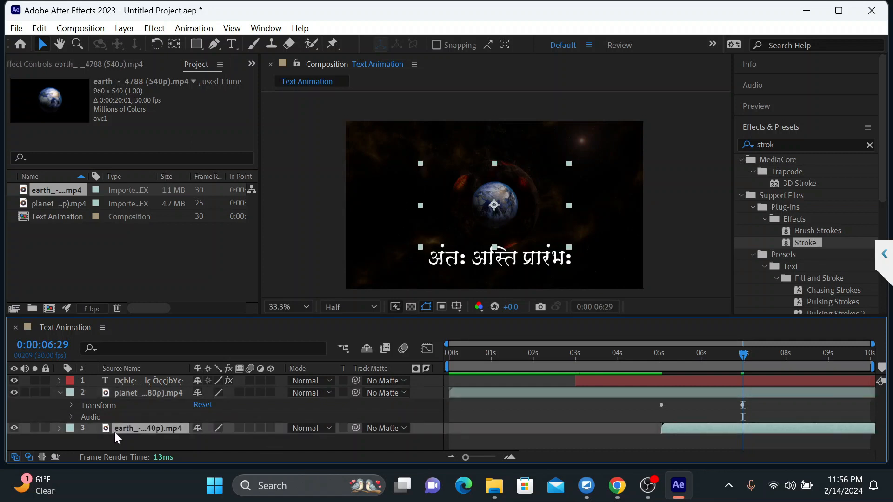
{"action": "key", "text": "t"}
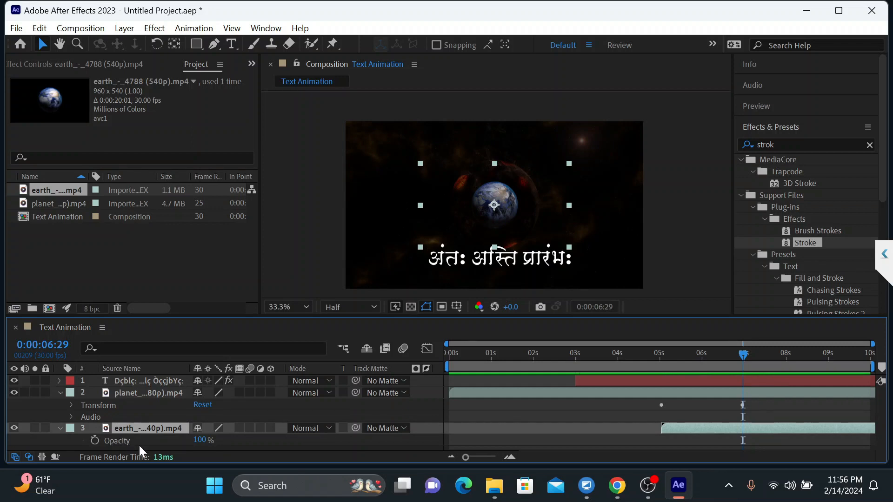
{"action": "key", "text": "s"}
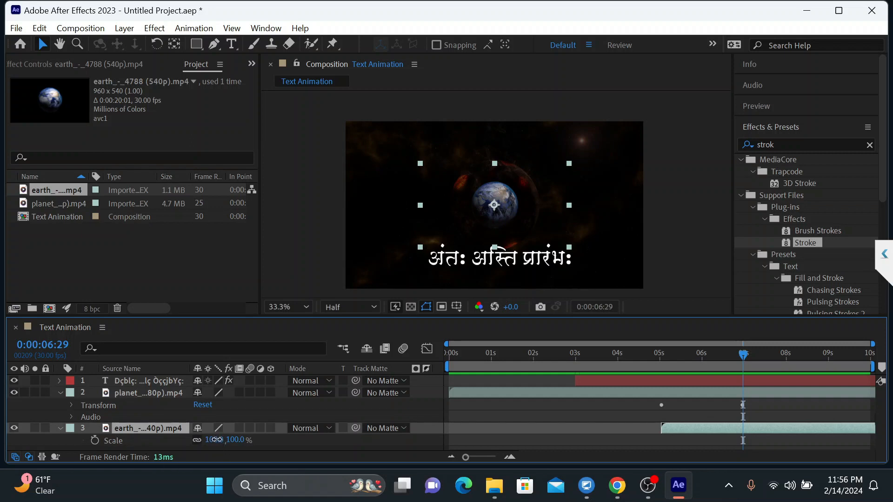
{"action": "left_click_drag", "start_coordinate": [215, 440], "coordinate": [278, 440]}
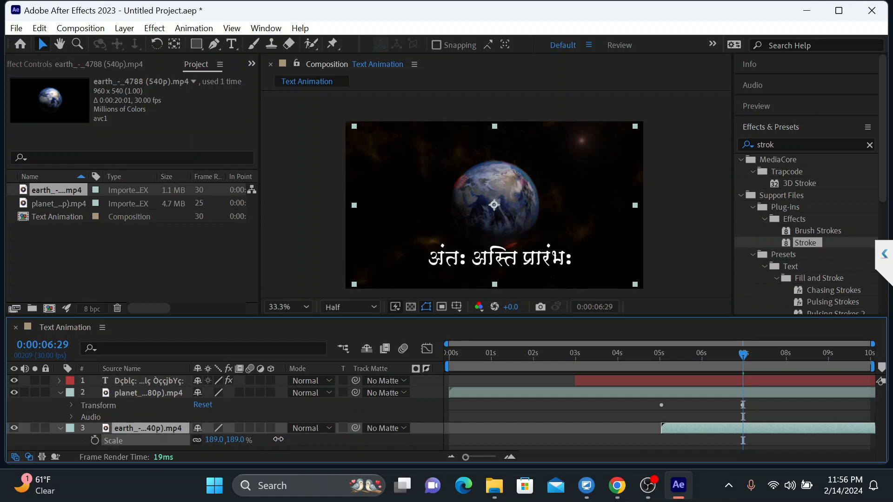
{"action": "left_click_drag", "start_coordinate": [278, 439], "coordinate": [282, 439]}
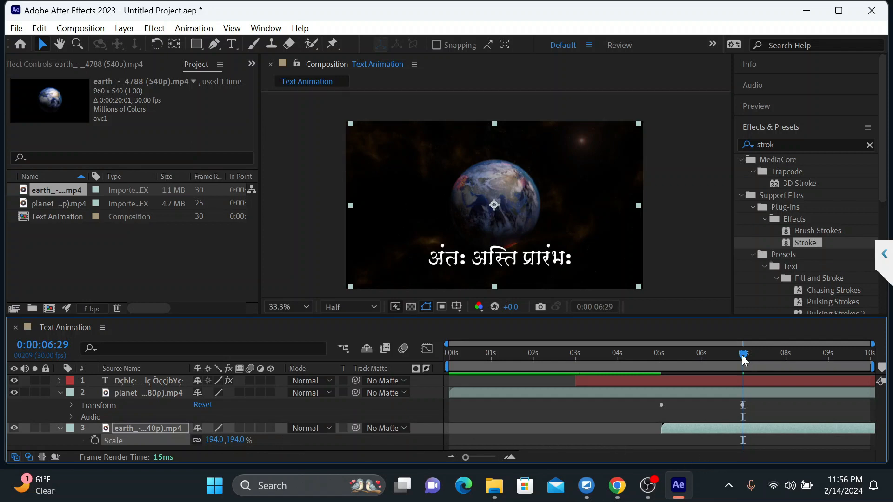
Scrub to 0:00:07:29 and play the composition to check the transition from planet to earth.
{"action": "left_click_drag", "start_coordinate": [742, 355], "coordinate": [784, 398]}
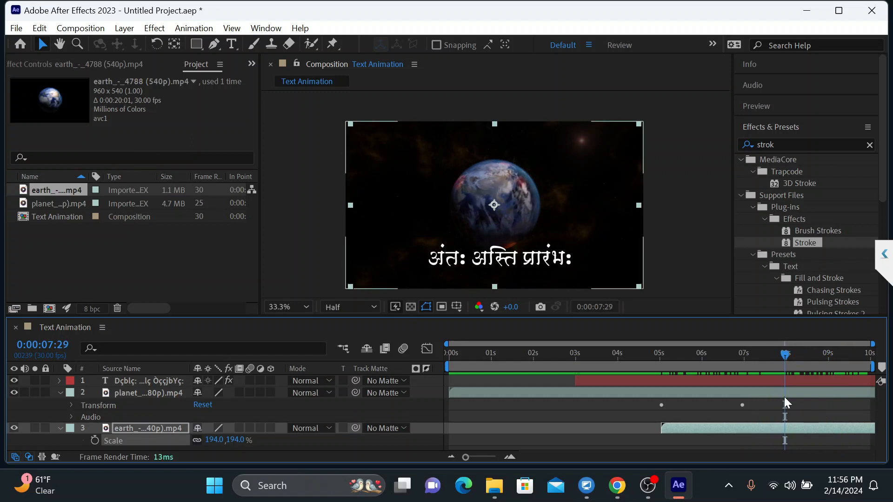
{"action": "left_click", "coordinate": [162, 394]}
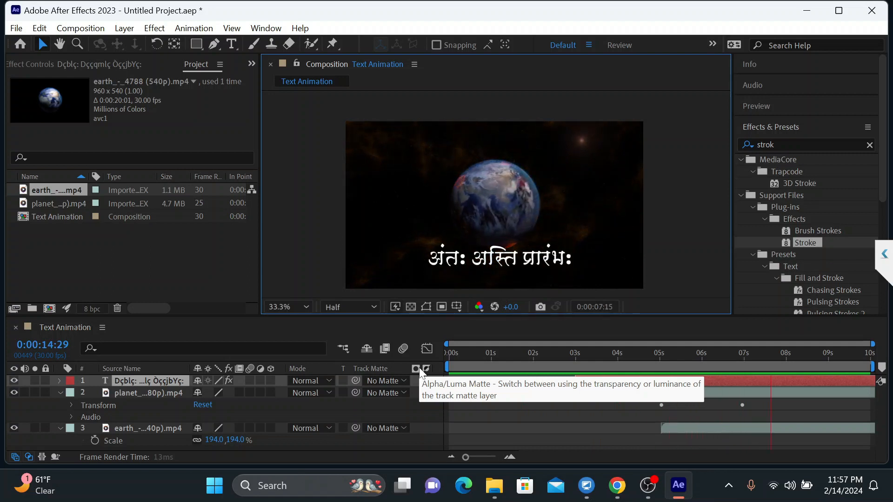
{"action": "key", "text": "space"}
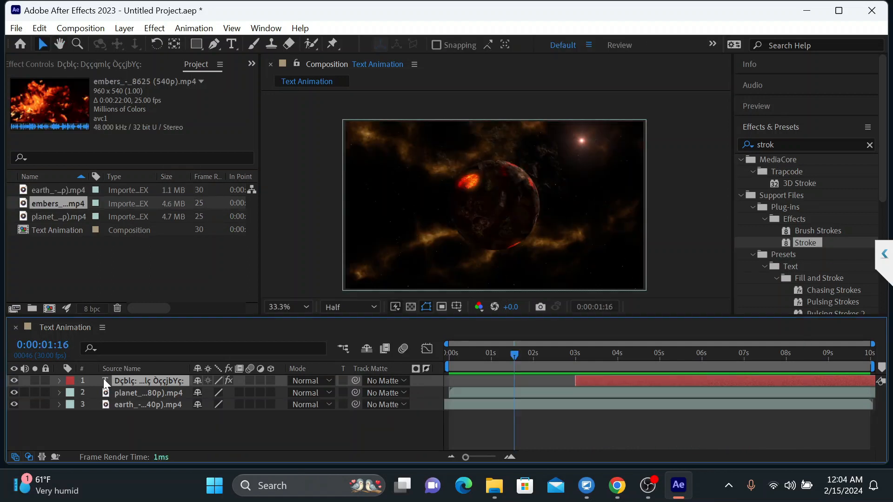
Reveal the text layer's Stroke End keyframes at 3 and 6 seconds and apply Easy Ease to both.
{"action": "key", "text": "u"}
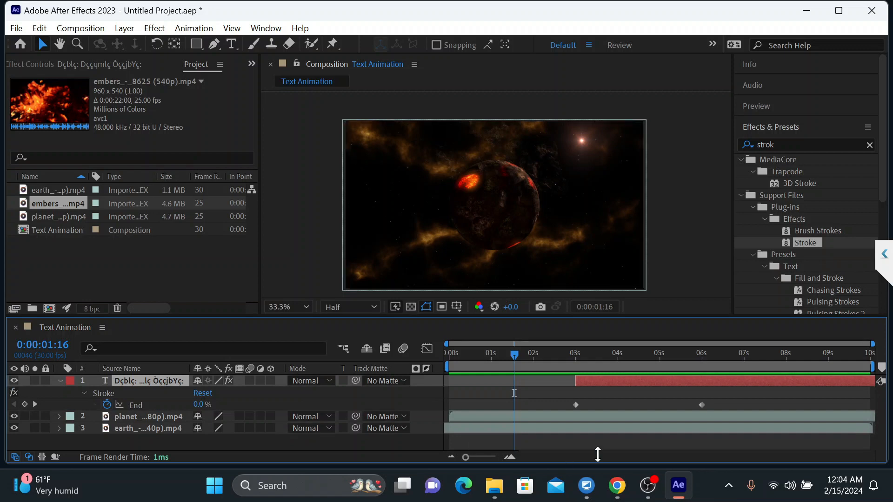
{"action": "mouse_move", "coordinate": [725, 406]}
{"action": "left_mouse_down"}
{"action": "mouse_move", "coordinate": [665, 412]}
{"action": "mouse_move", "coordinate": [552, 396]}
{"action": "left_mouse_up"}
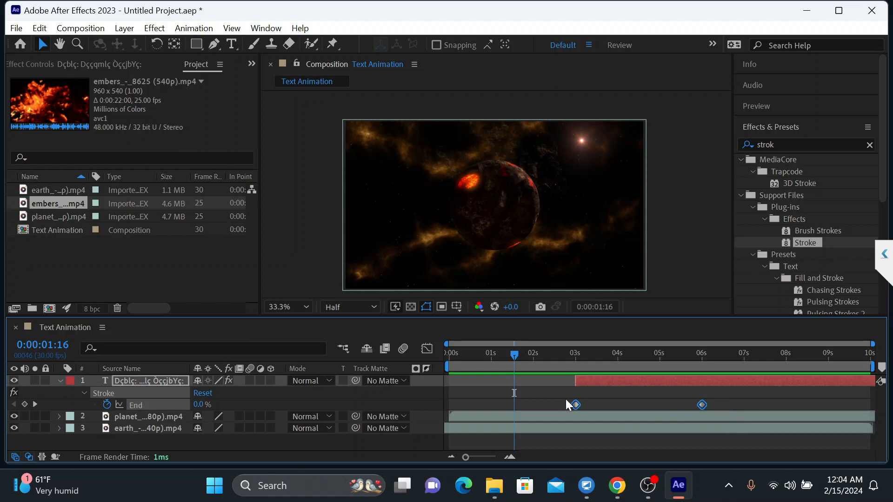
{"action": "right_click", "coordinate": [575, 408]}
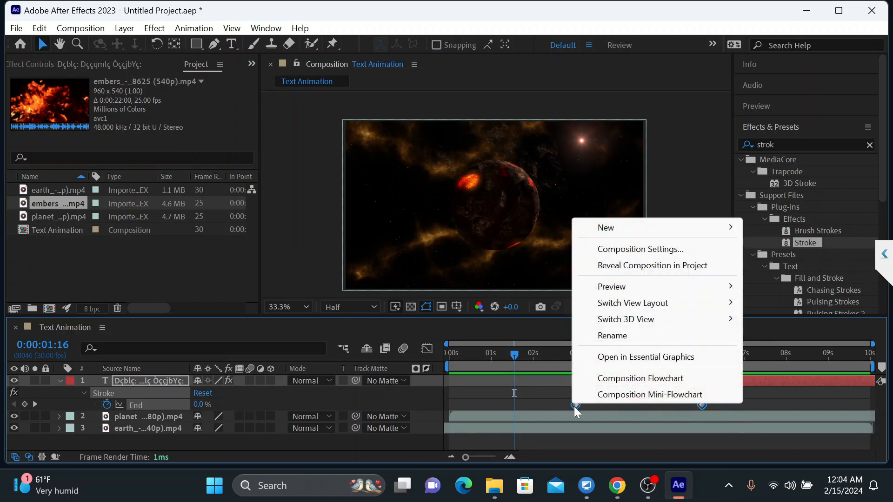
{"action": "right_click", "coordinate": [576, 406]}
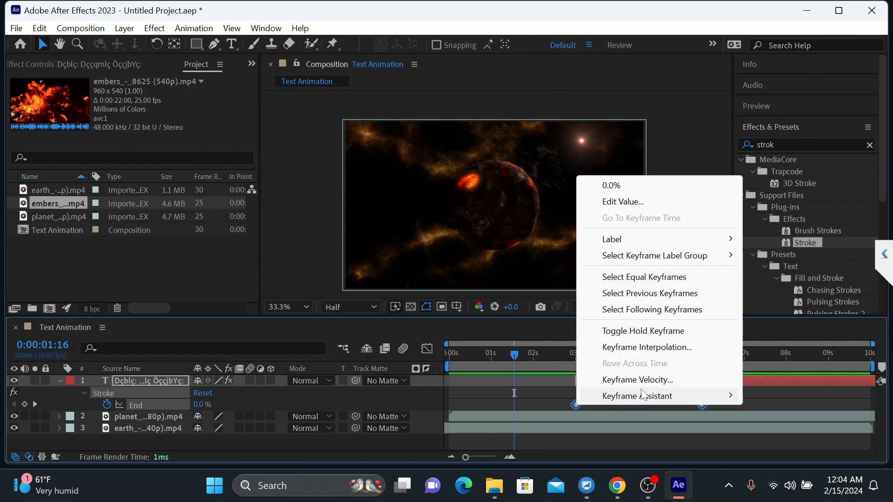
{"action": "mouse_move", "coordinate": [685, 401]}
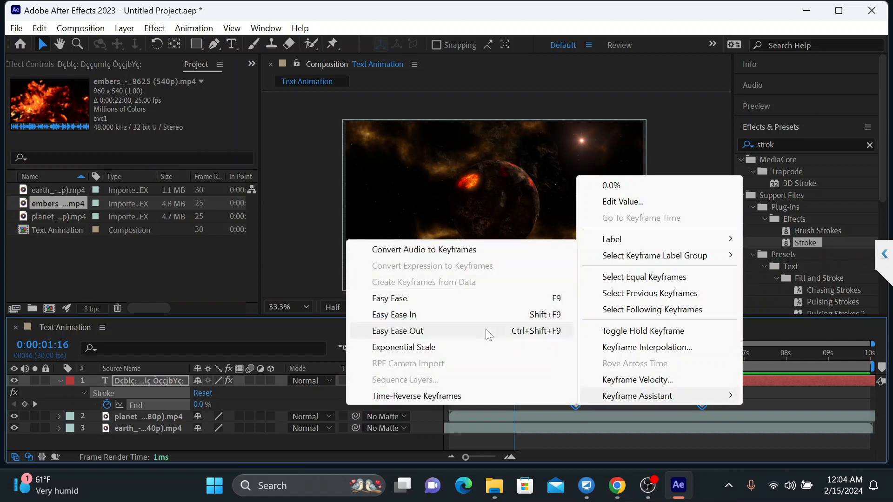
{"action": "left_click", "coordinate": [415, 298]}
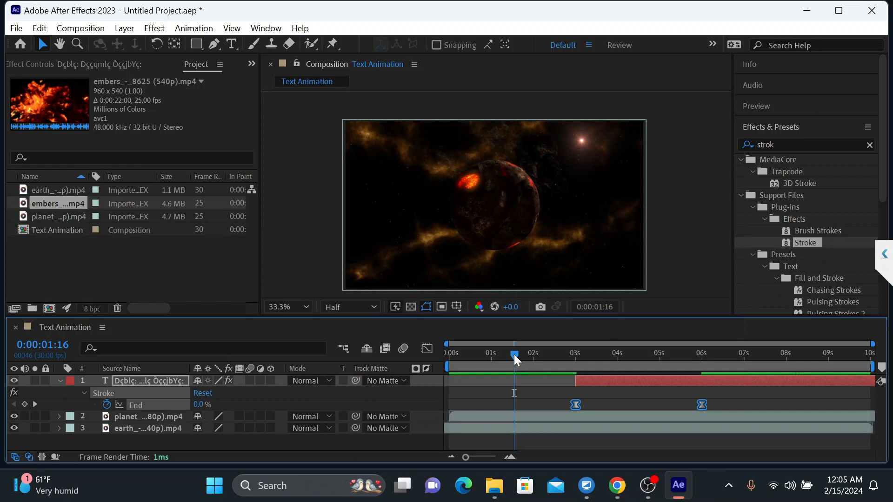
Play the composition from the start to preview the eased handwriting reveal over the footage.
{"action": "key", "text": "Home"}
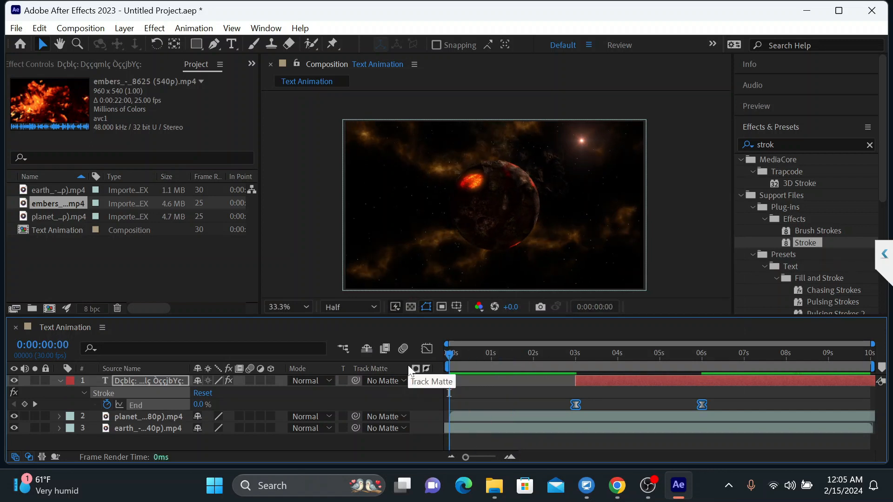
{"action": "key", "text": "space"}
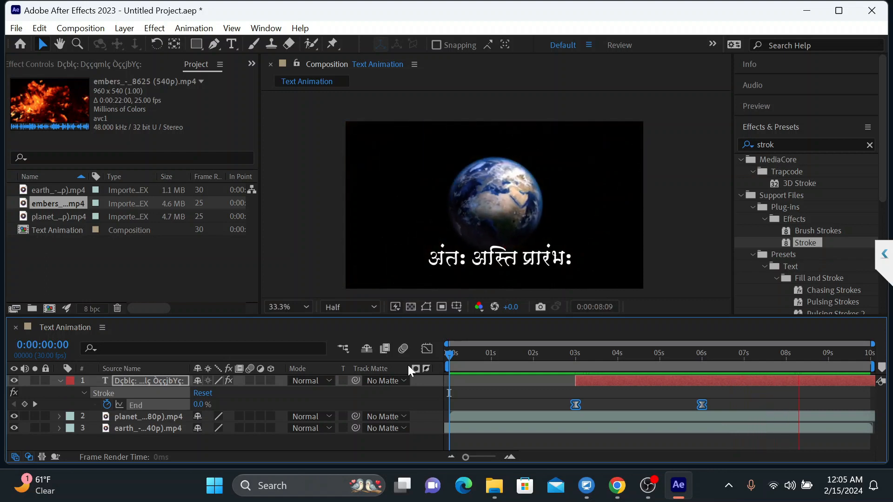
{"action": "key", "text": "space"}
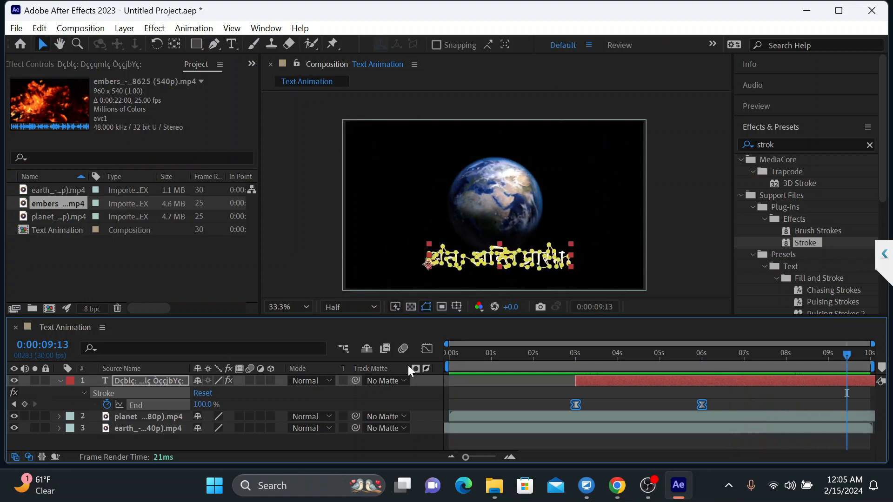
Add the Text Animation composition to the Render Queue.
{"action": "left_click", "coordinate": [16, 28]}
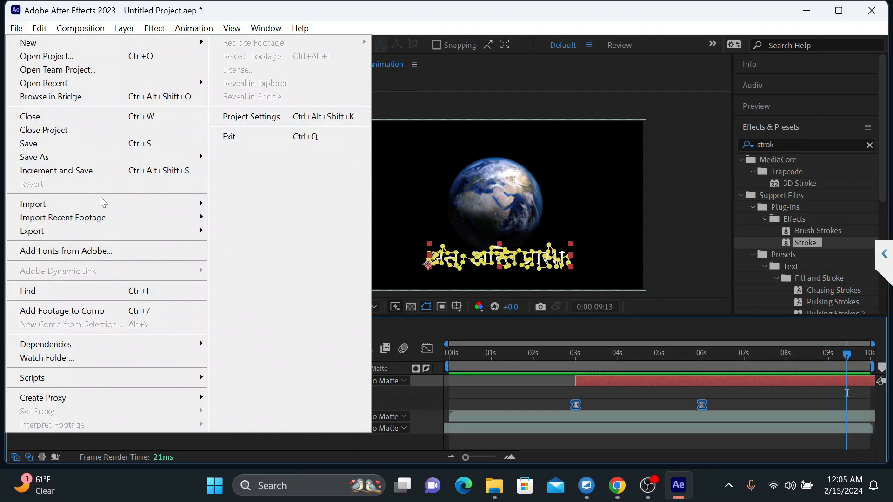
{"action": "mouse_move", "coordinate": [120, 235]}
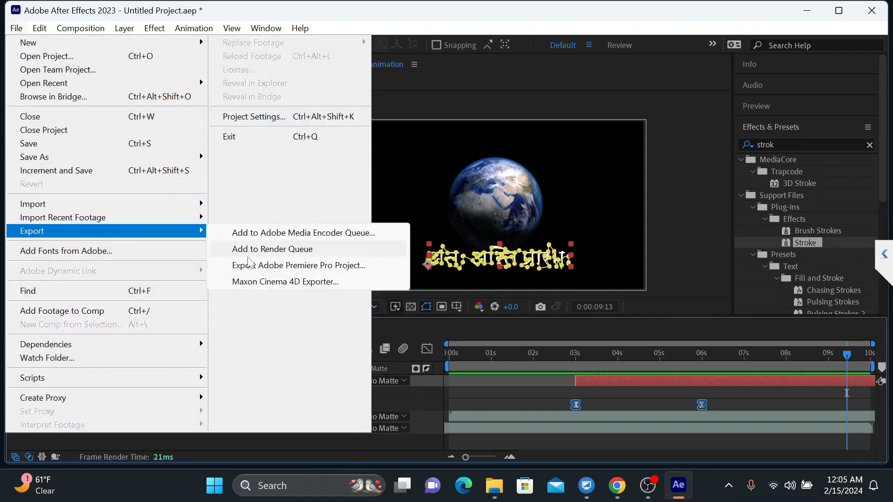
{"action": "left_click", "coordinate": [267, 252]}
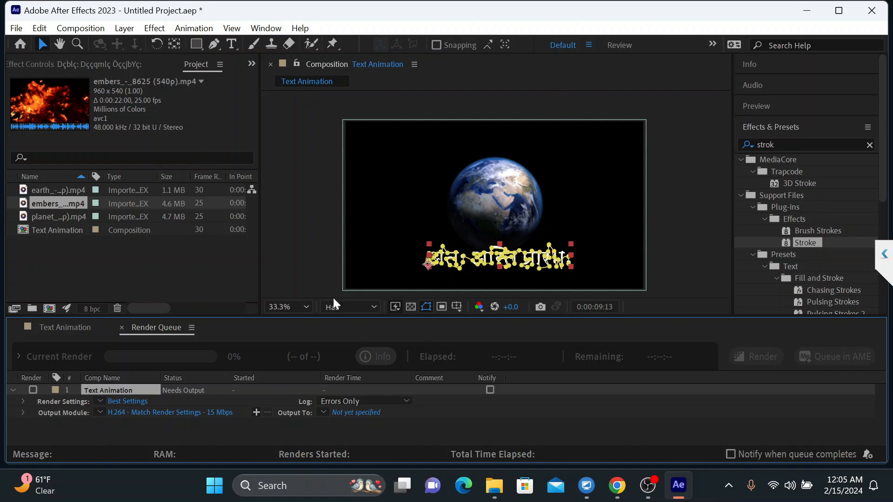
Set the render output to an H.264 file named Text Animation in the Videos folder and start rendering.
{"action": "left_click", "coordinate": [349, 413]}
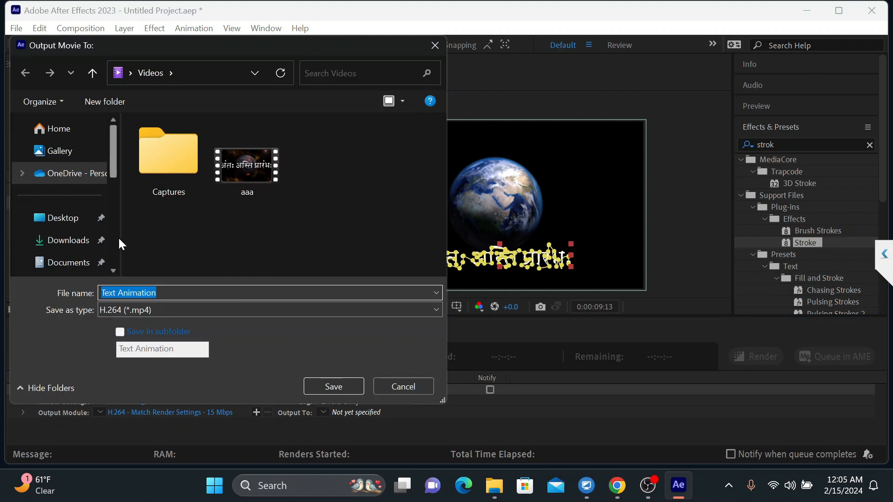
{"action": "left_click", "coordinate": [114, 270]}
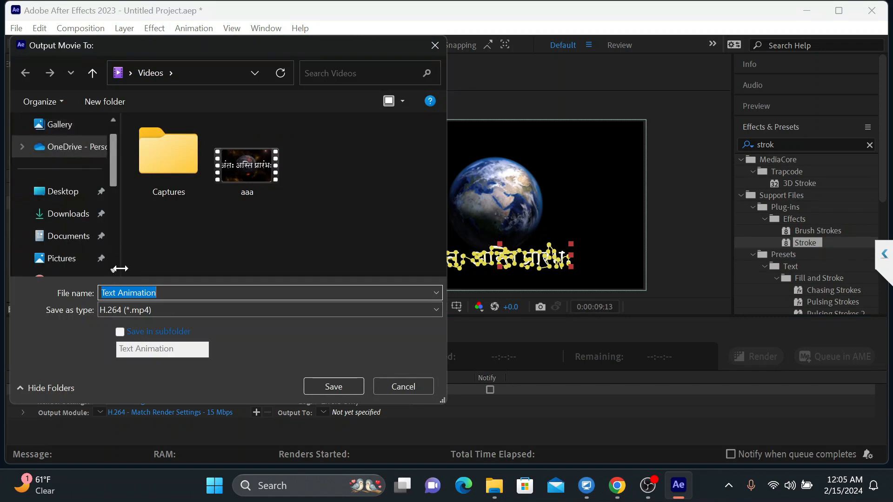
{"action": "scroll", "coordinate": [116, 263], "scroll_direction": "down", "scroll_amount": 5}
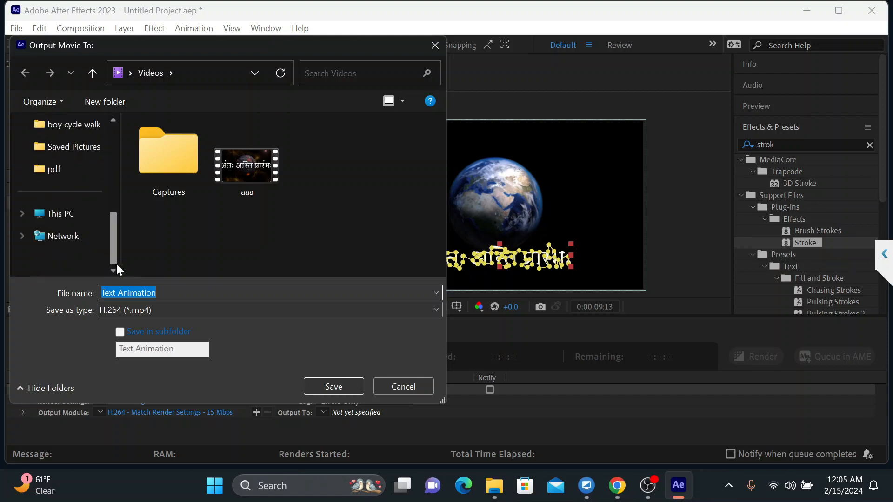
{"action": "scroll", "coordinate": [113, 125], "scroll_direction": "up", "scroll_amount": 6}
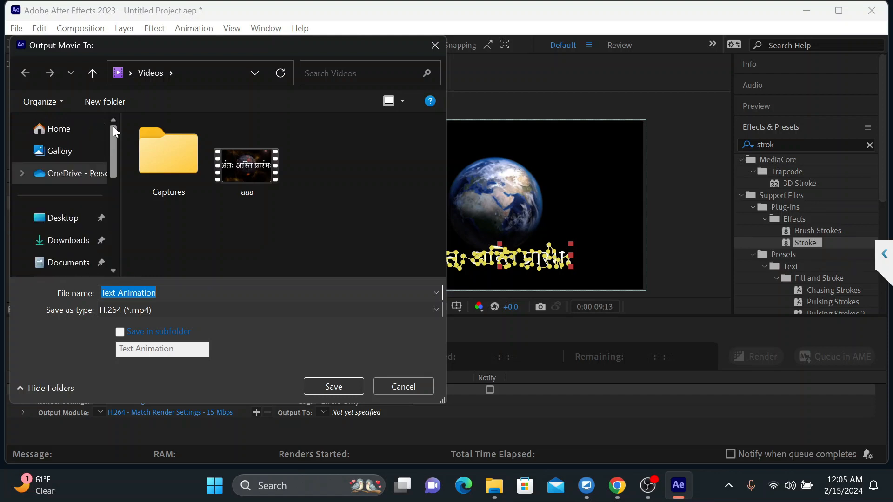
{"action": "left_click", "coordinate": [219, 222]}
{"action": "left_click", "coordinate": [196, 293]}
{"action": "left_click", "coordinate": [321, 387]}
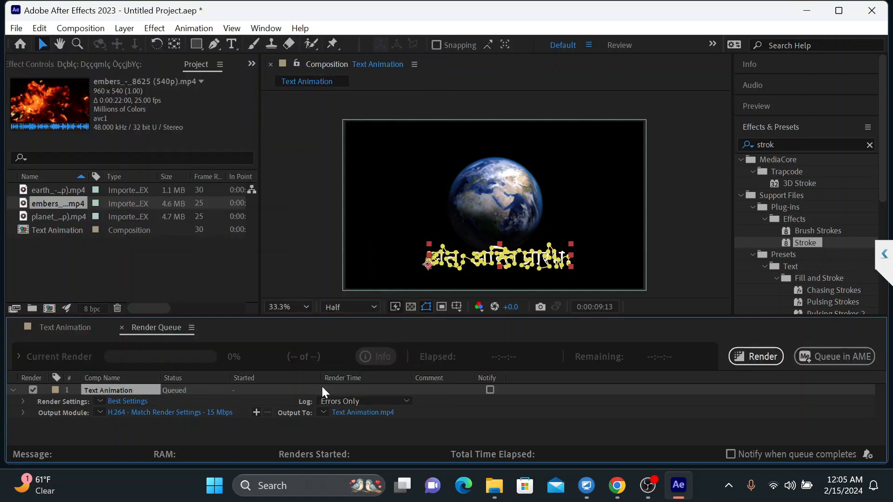
{"action": "left_click", "coordinate": [760, 358]}
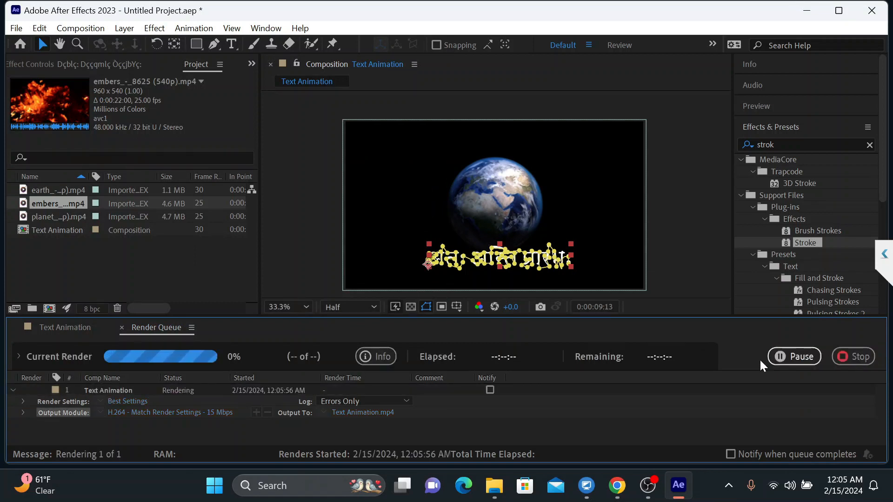